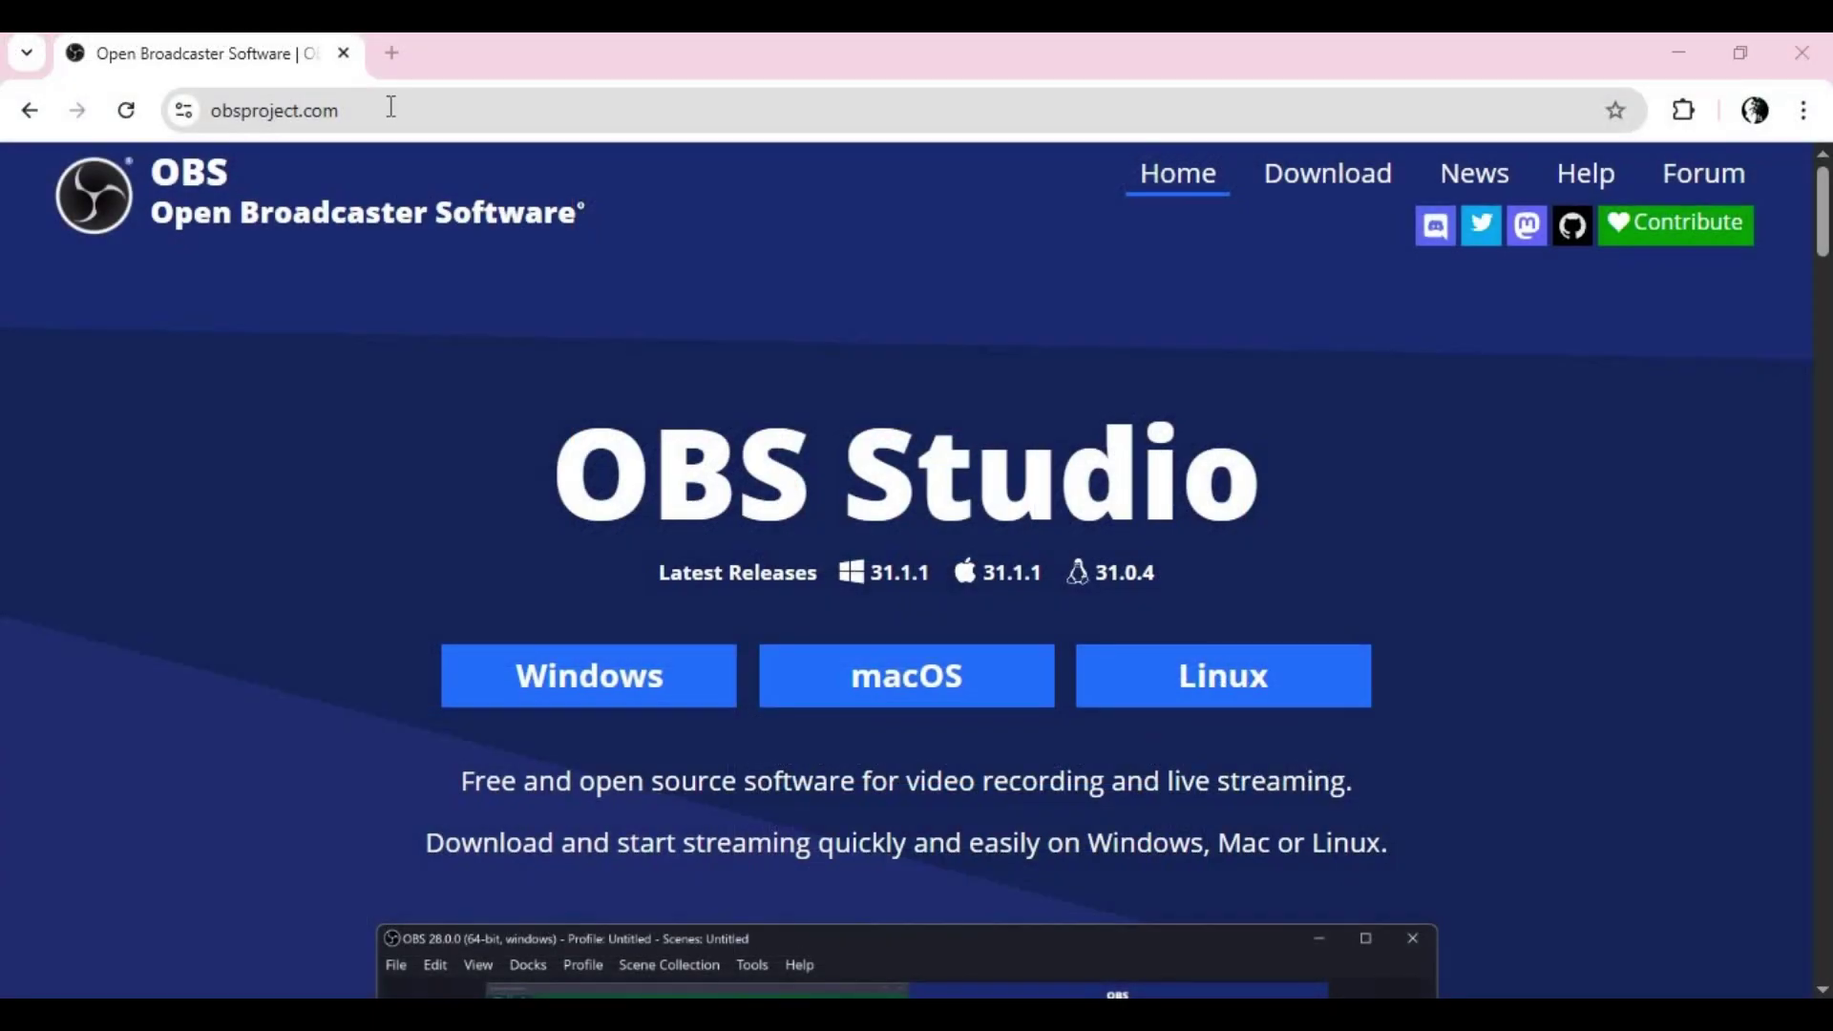
- Go to obsproject.com from Chrome's address bar
click(302, 109)
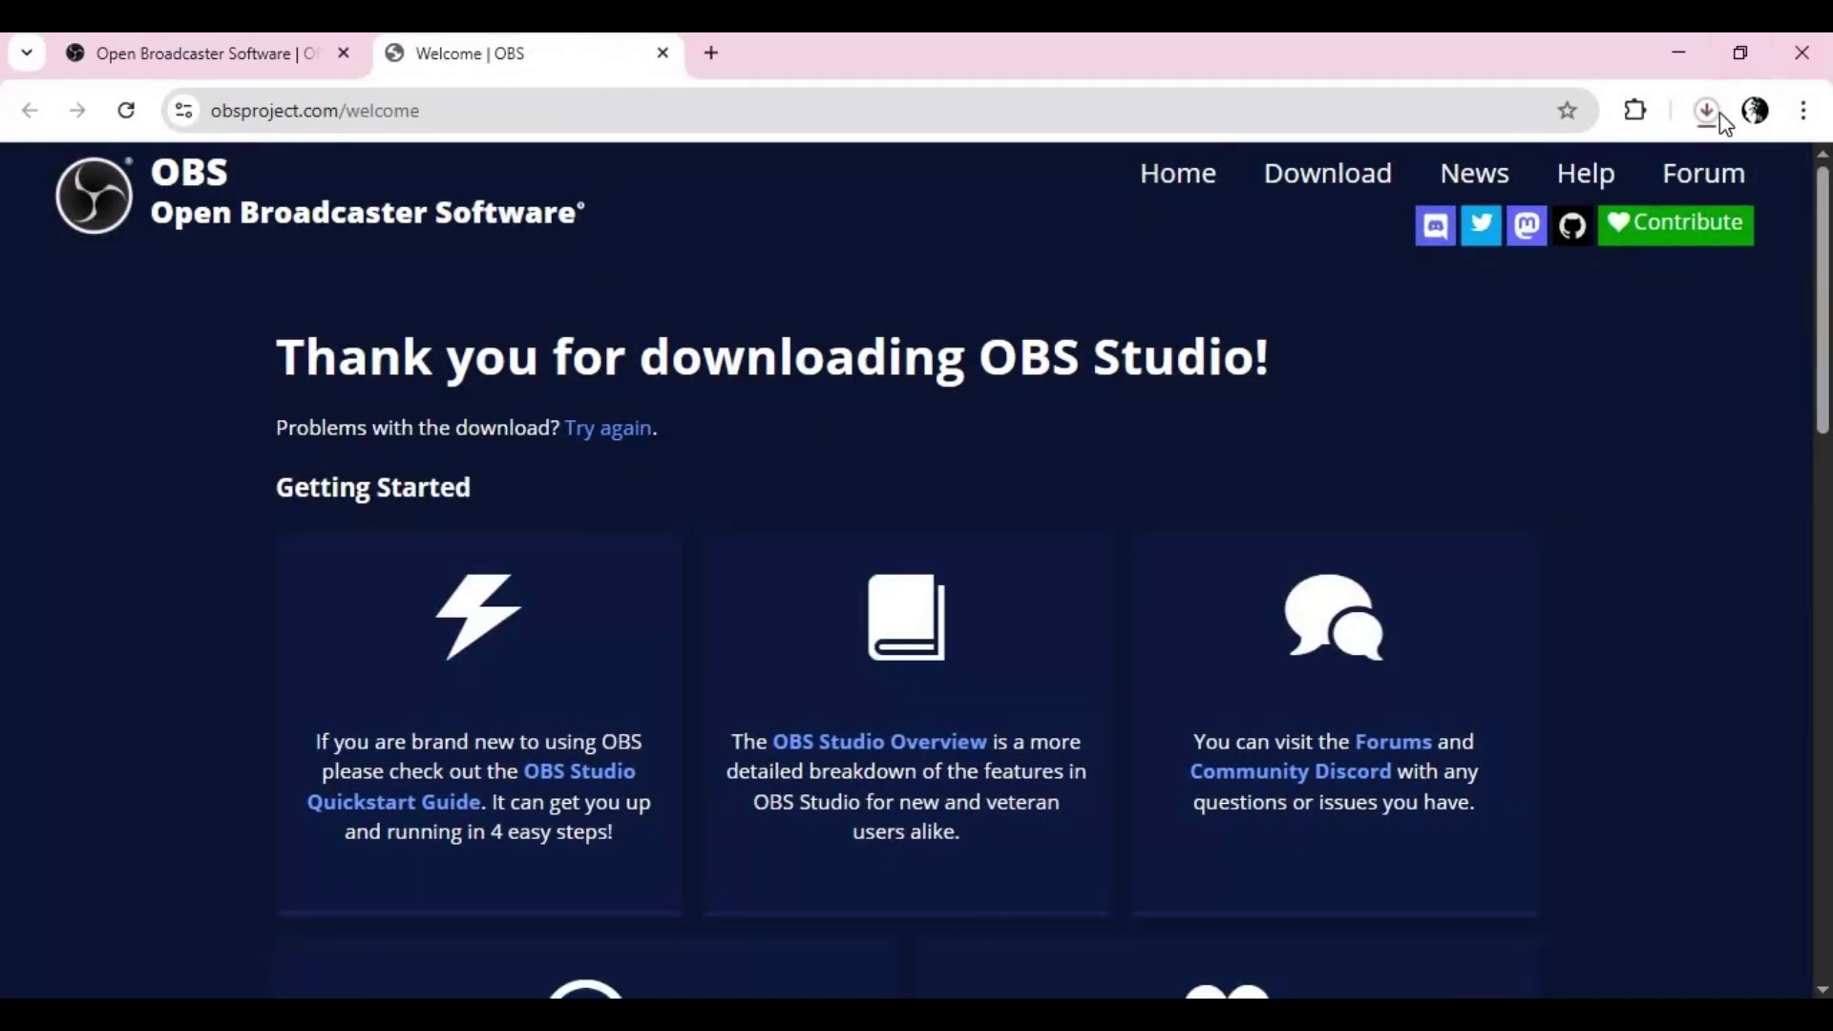
- Check the OBS Studio 31.1.1 Windows installer download in Chrome's downloads bubble
click(1707, 110)
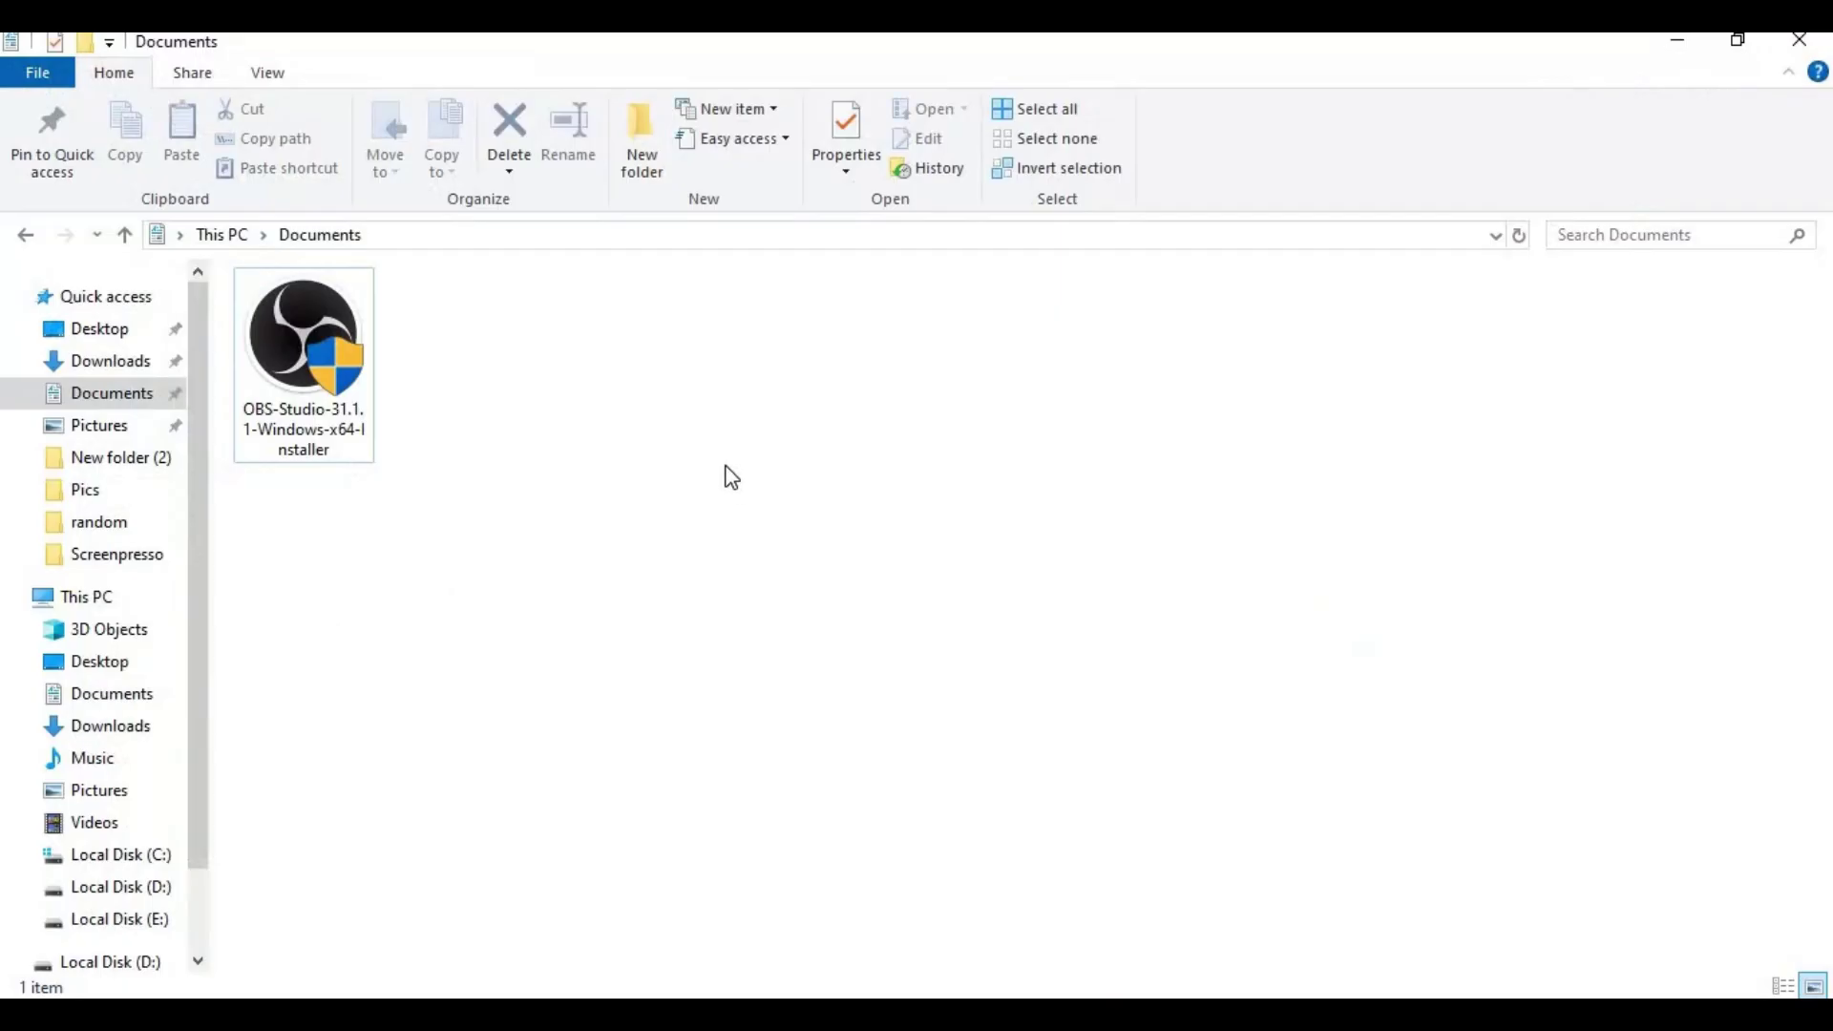
- Install OBS Studio 31.1.1 from the Documents installer into the default folder and launch it
double_click(328, 365)
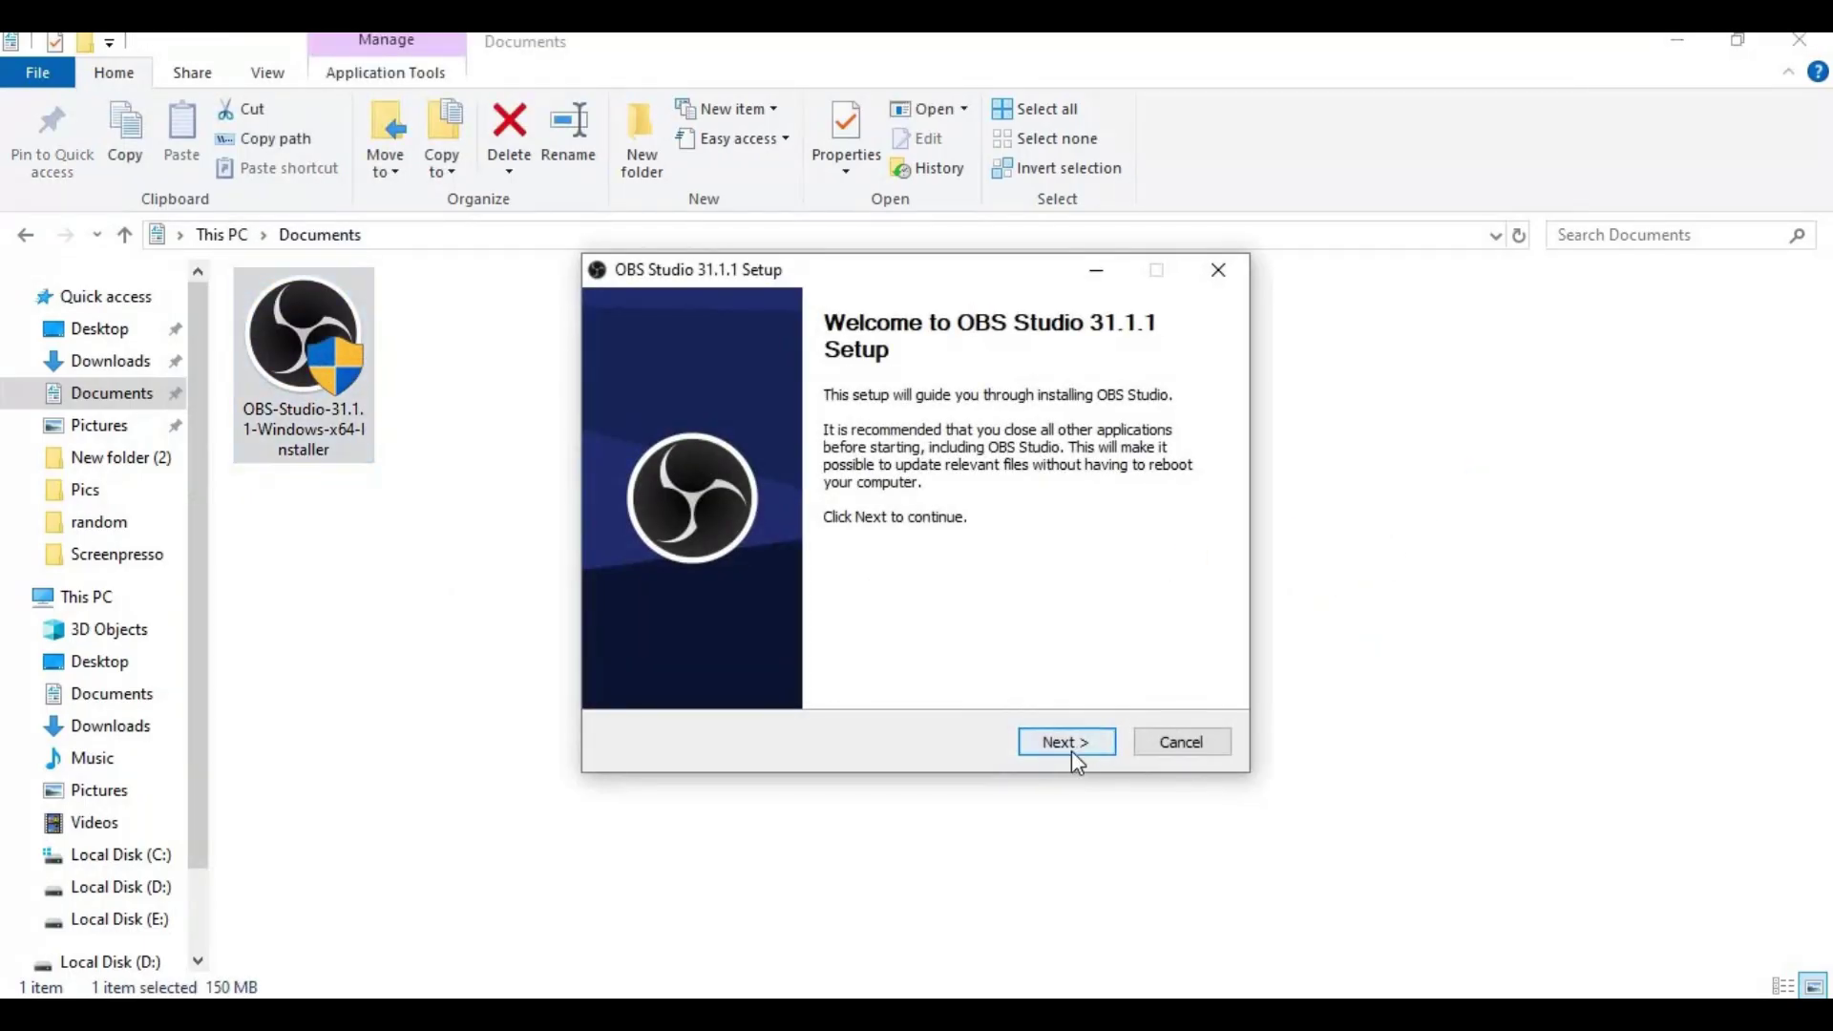
click(1071, 748)
click(1102, 747)
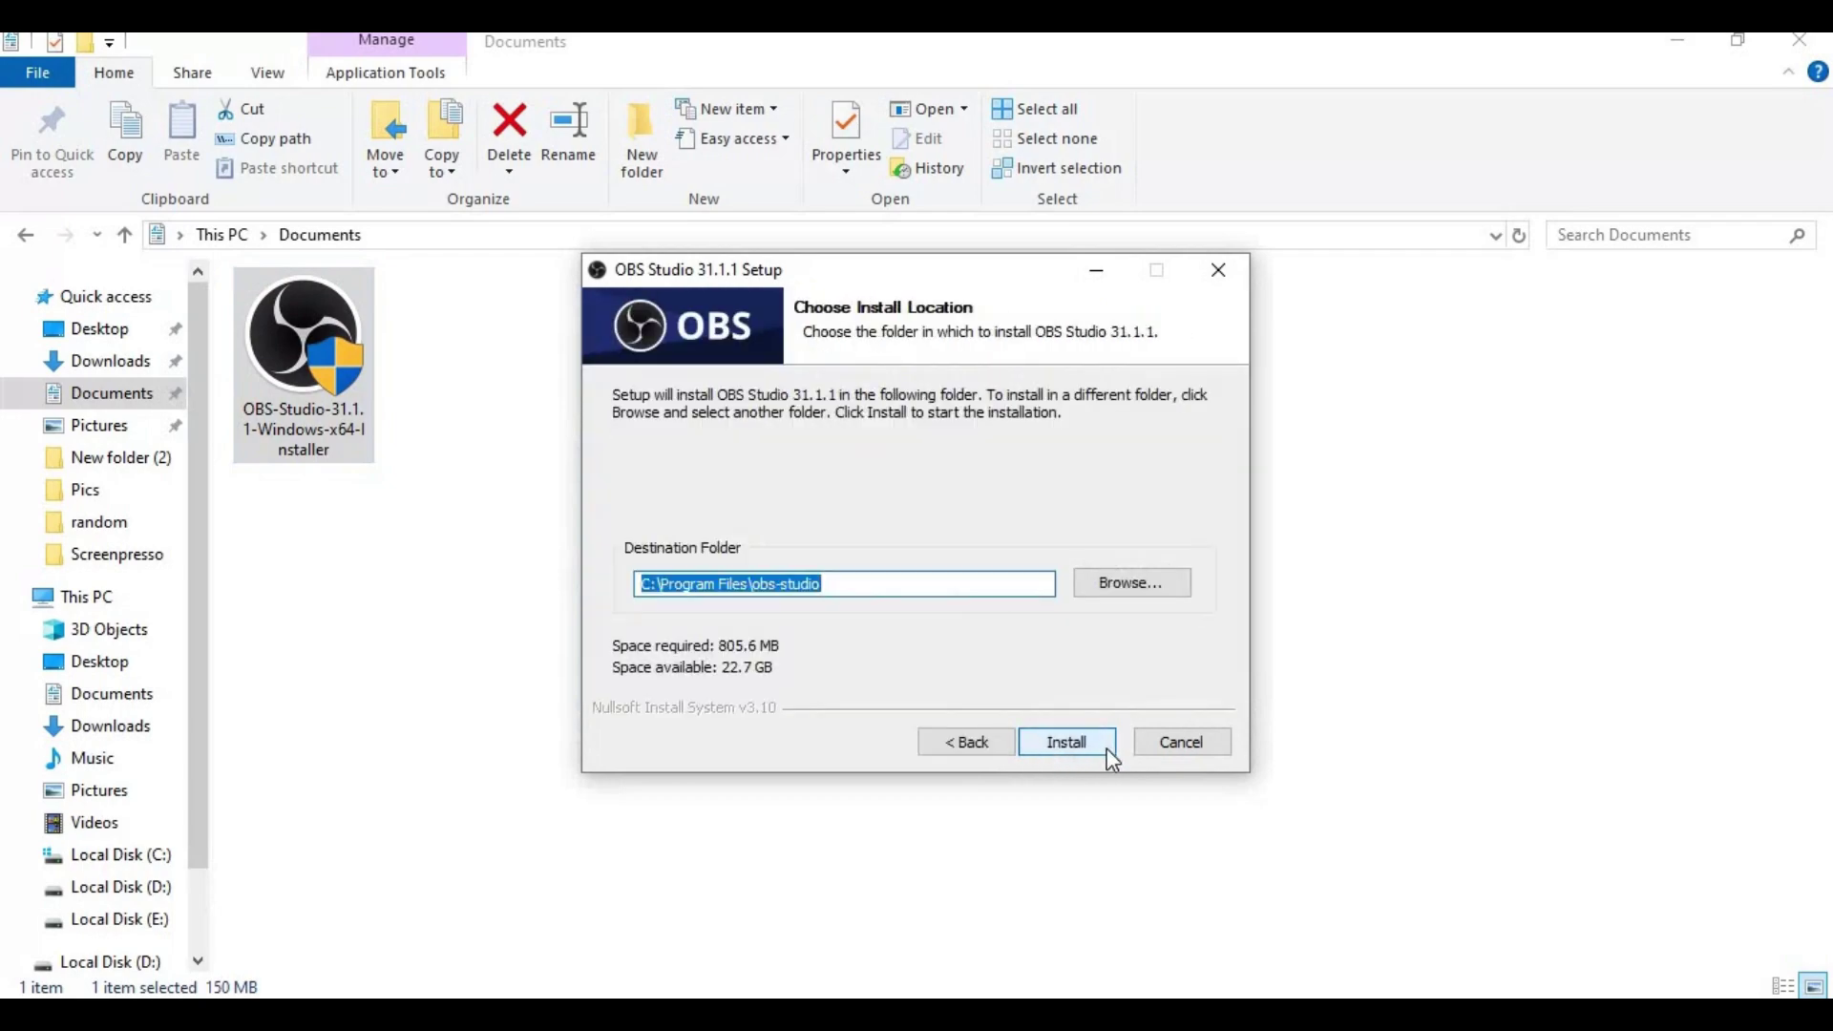
click(1099, 745)
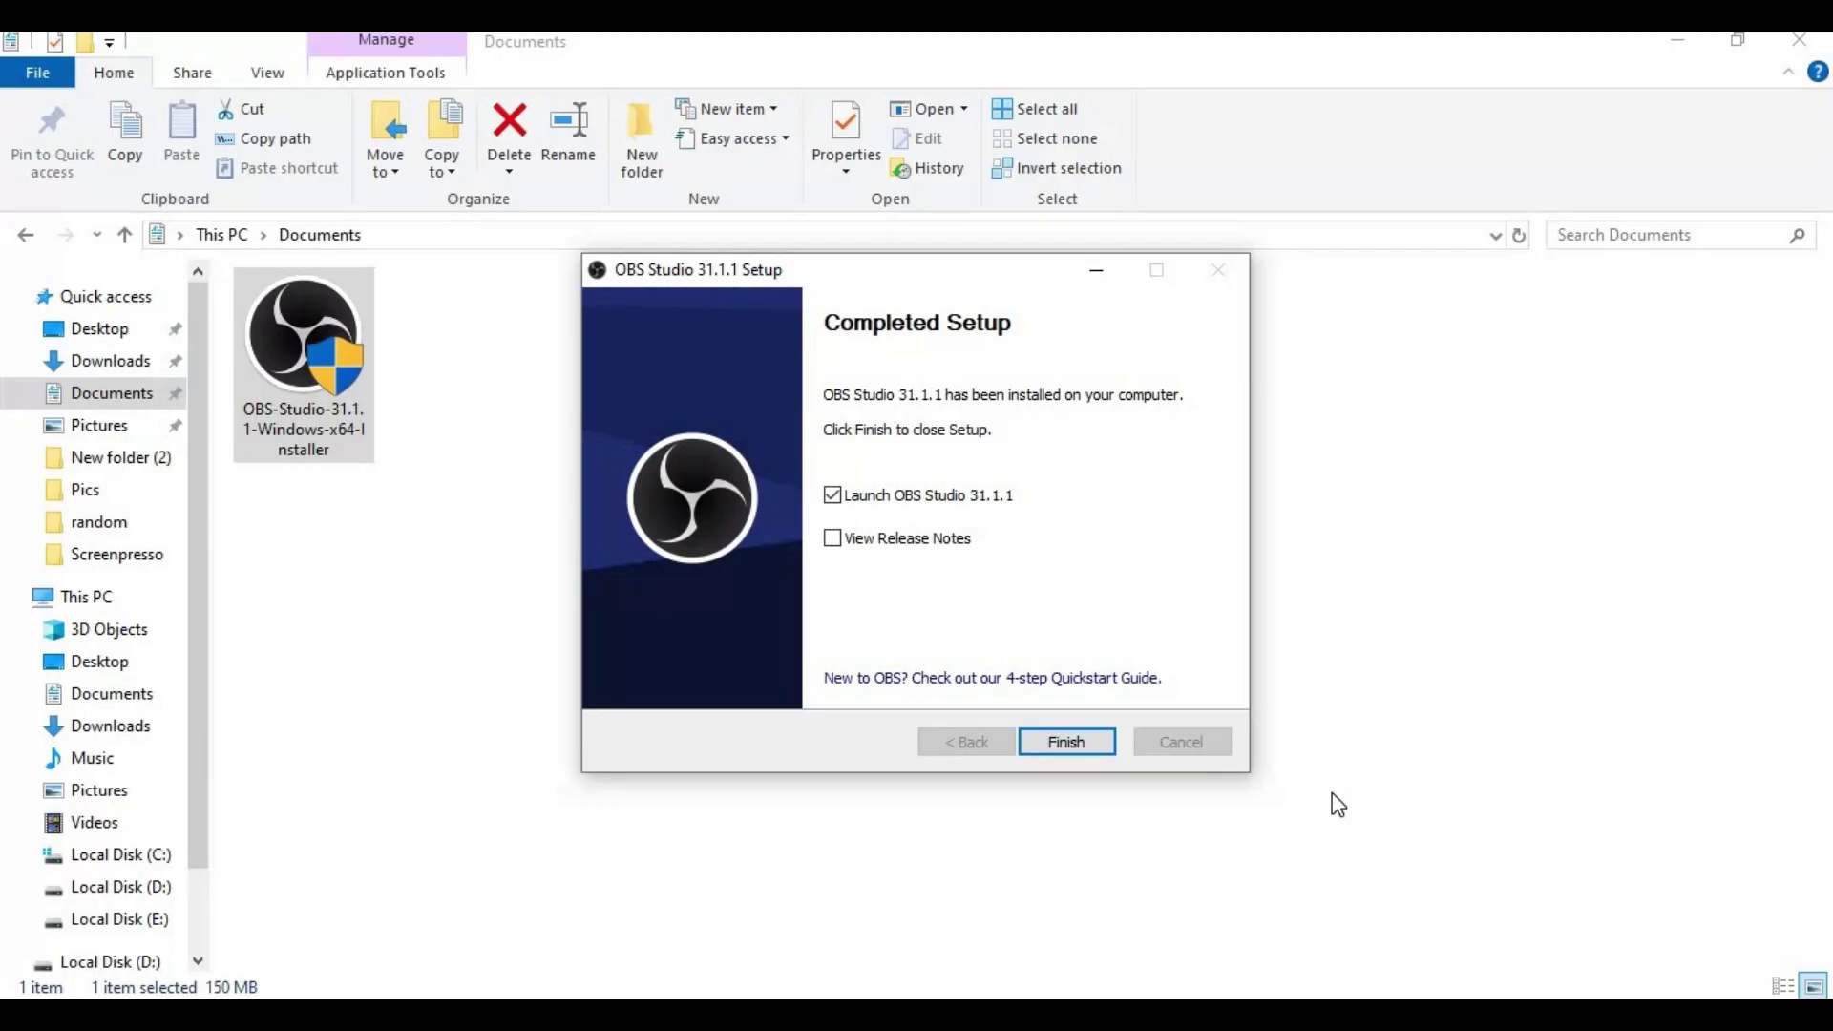
click(1065, 751)
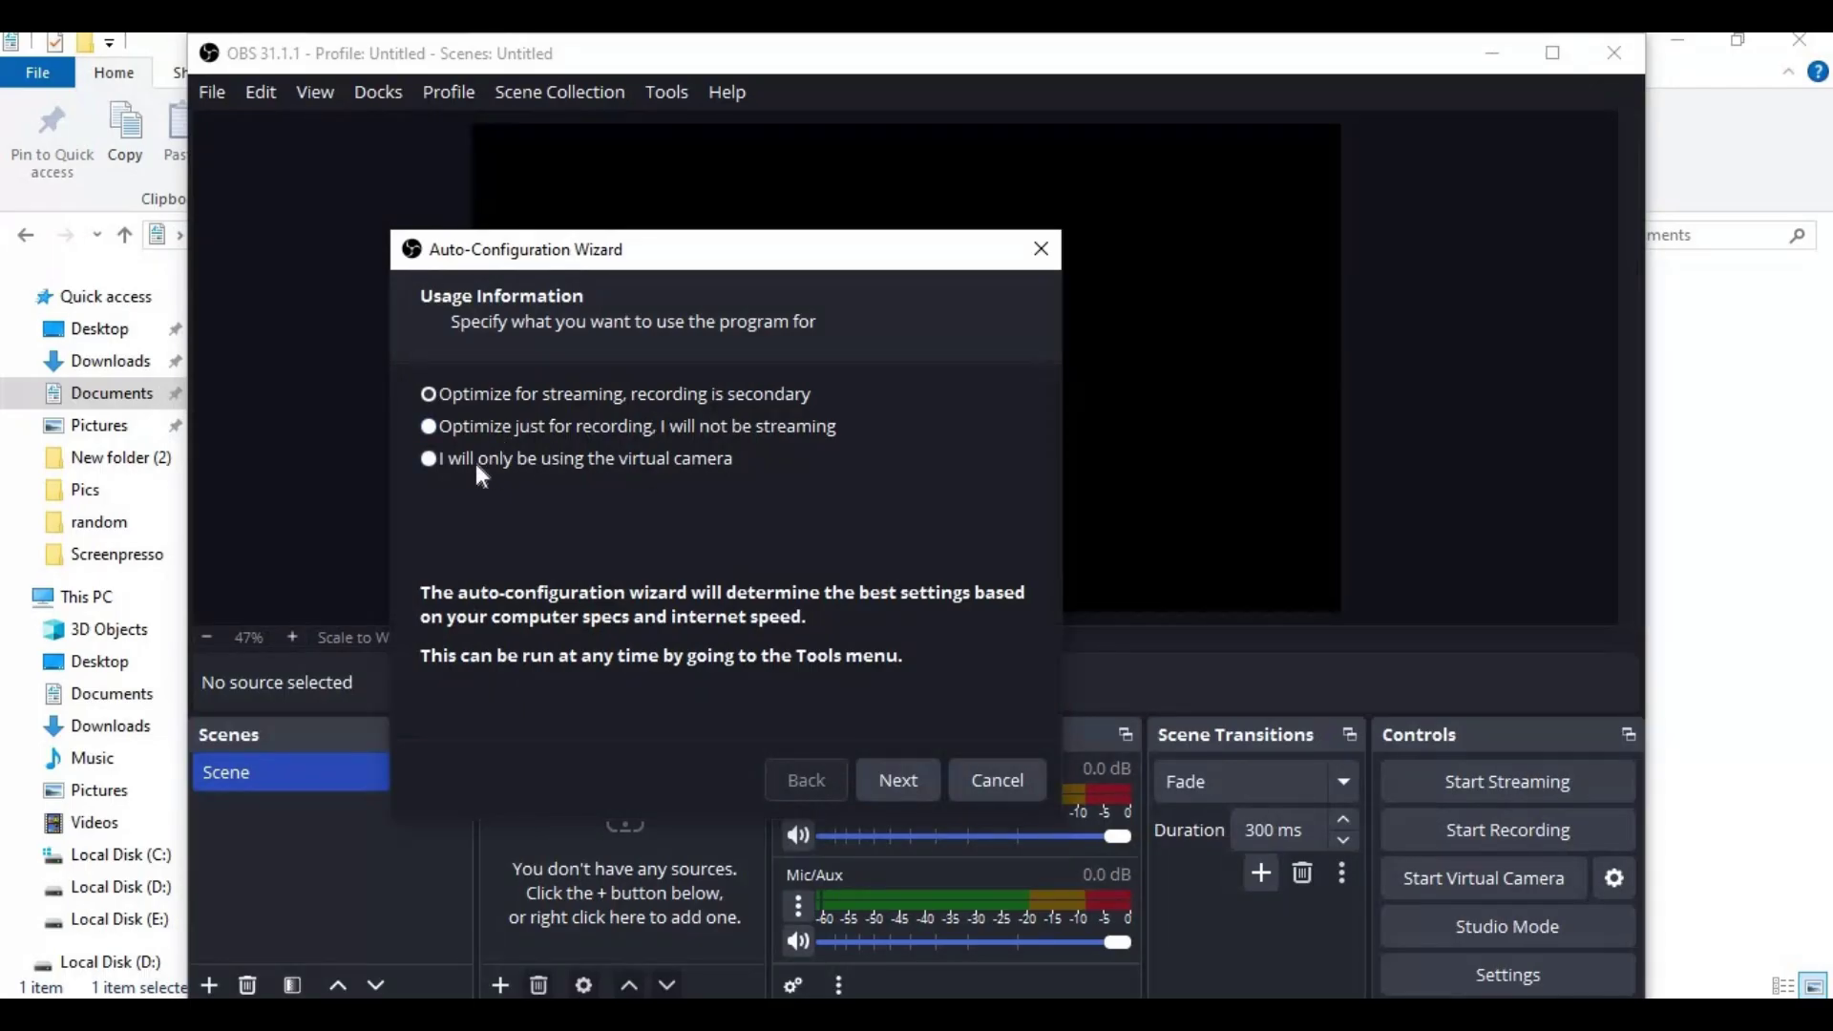
- Apply the wizard's 'only using the virtual camera' settings and maximize the OBS window
click(432, 456)
click(897, 780)
click(850, 785)
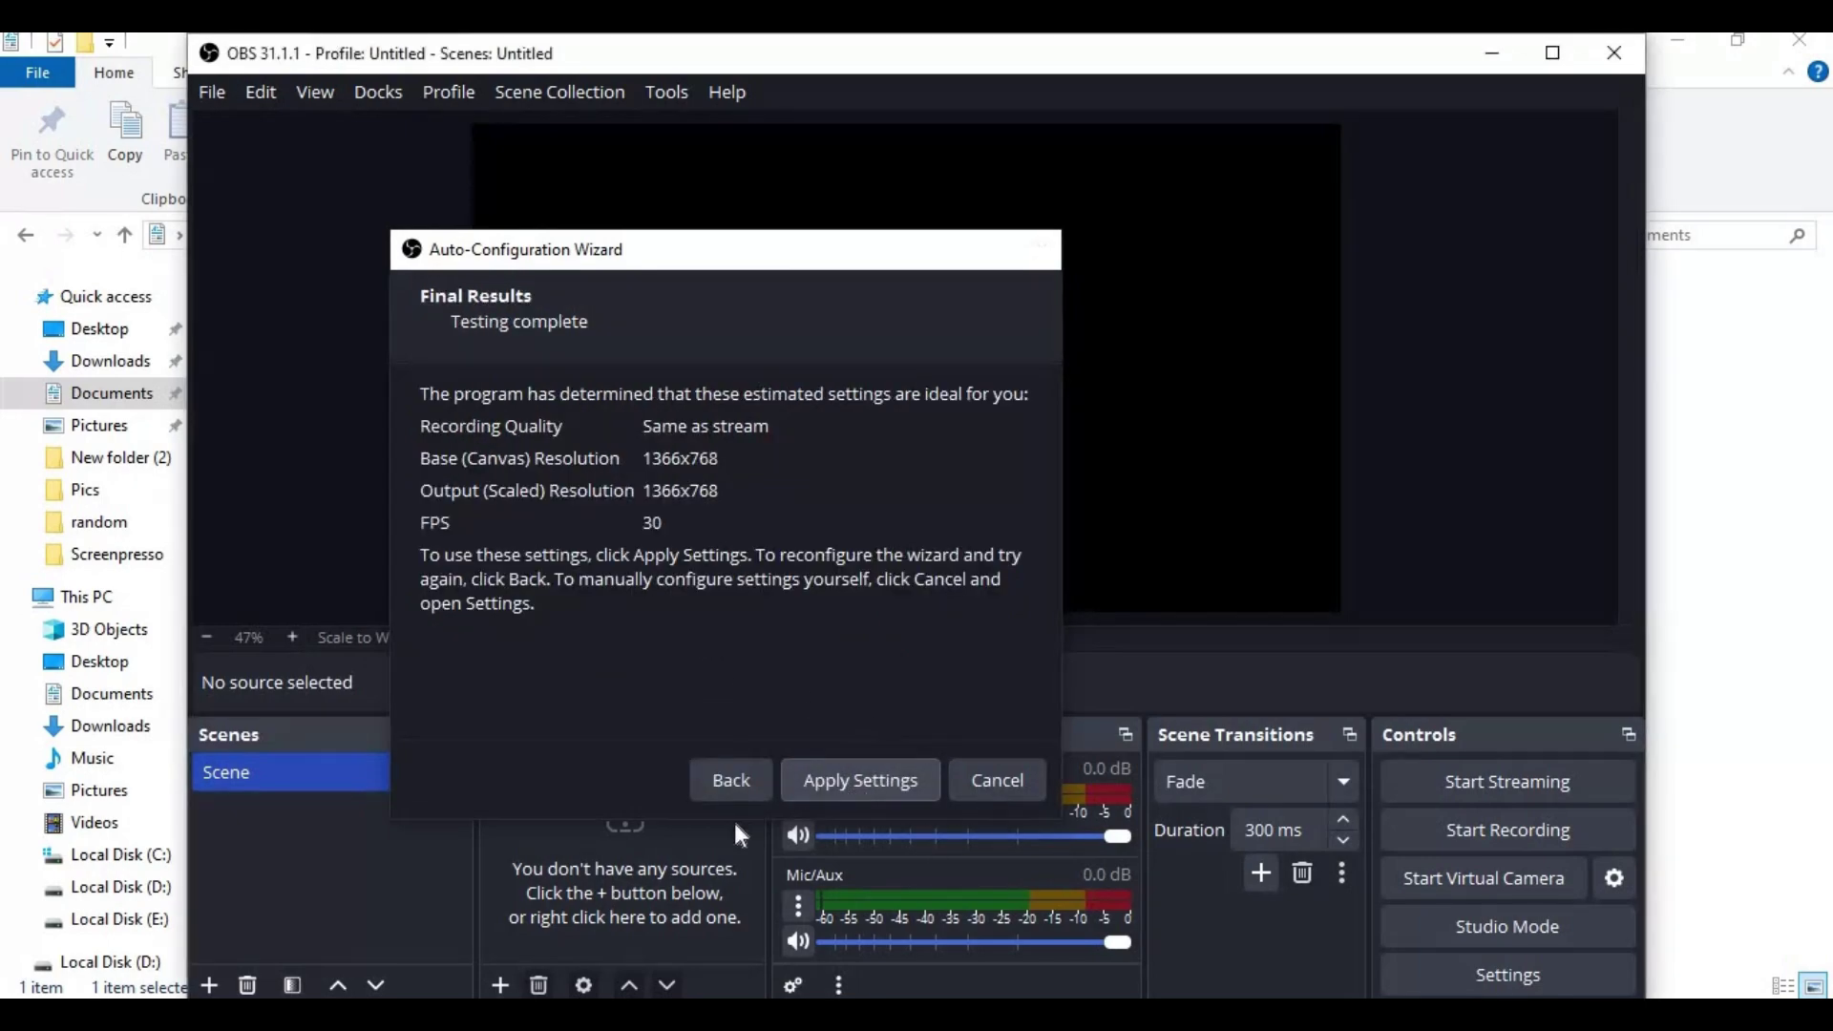
click(1548, 53)
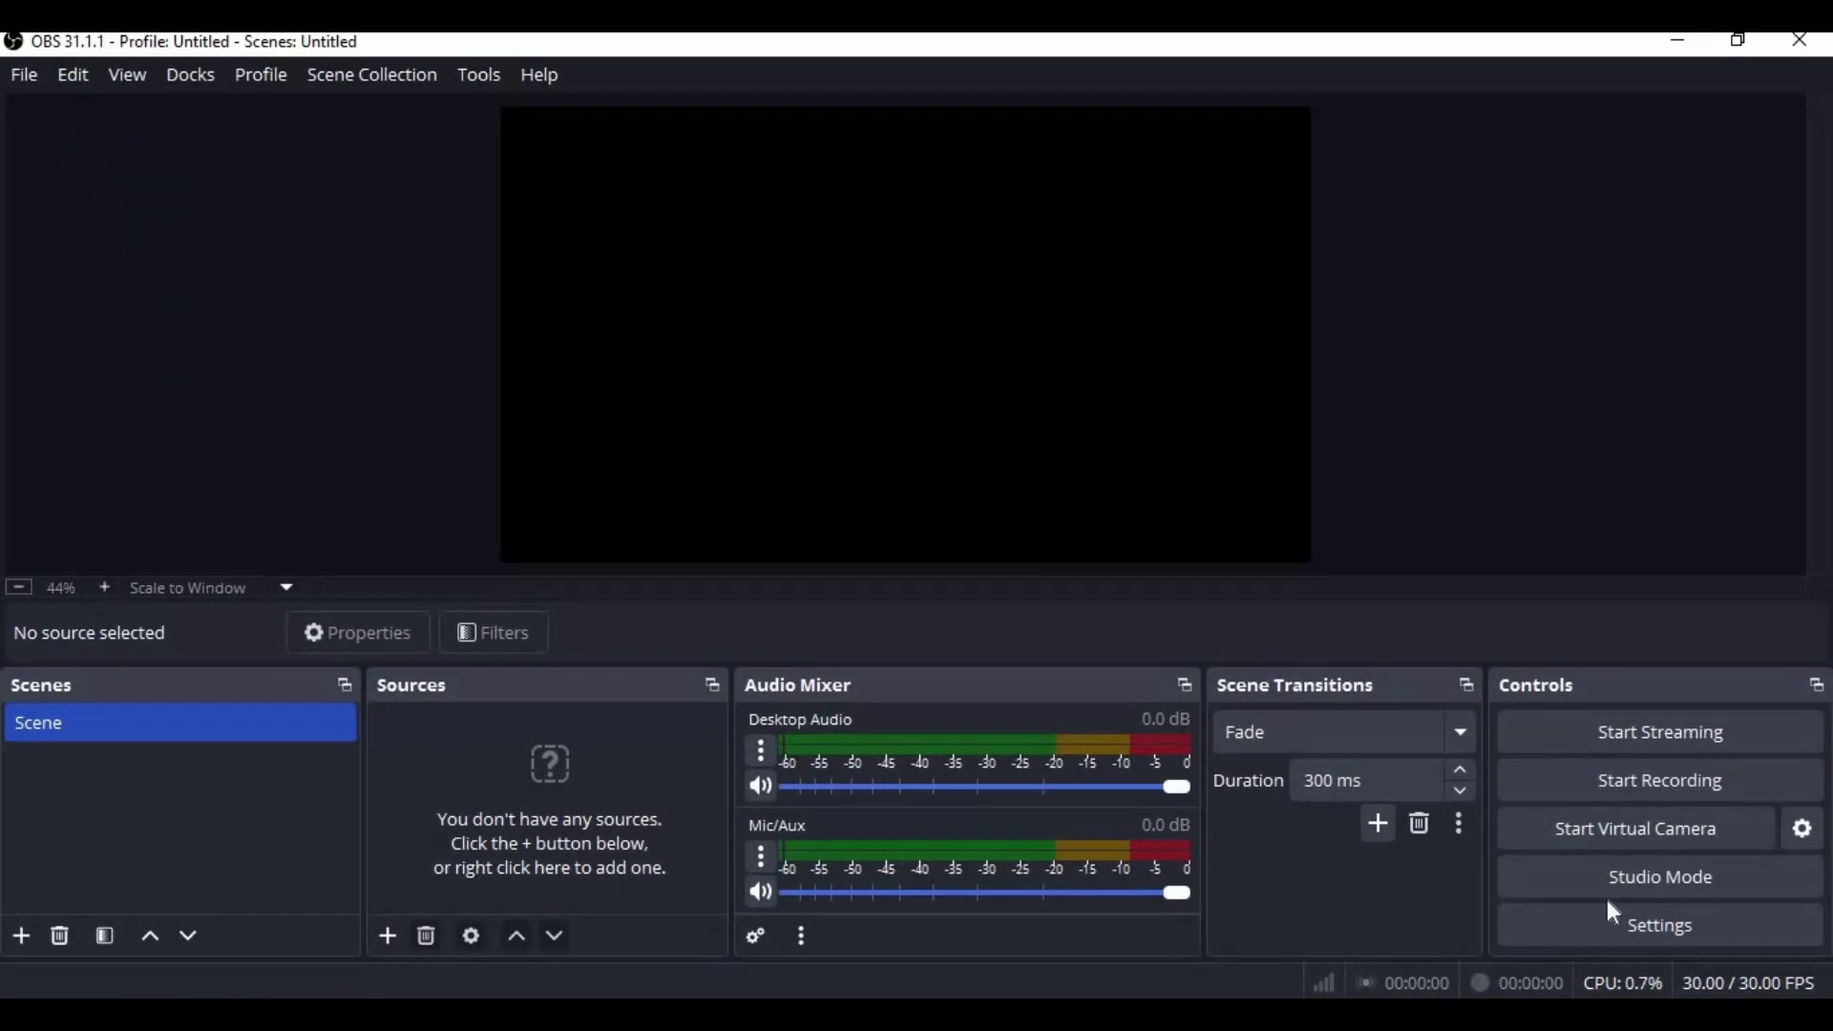
- Set the Video base canvas resolution to 1080x1920, with 360x640 output, and save
click(1655, 918)
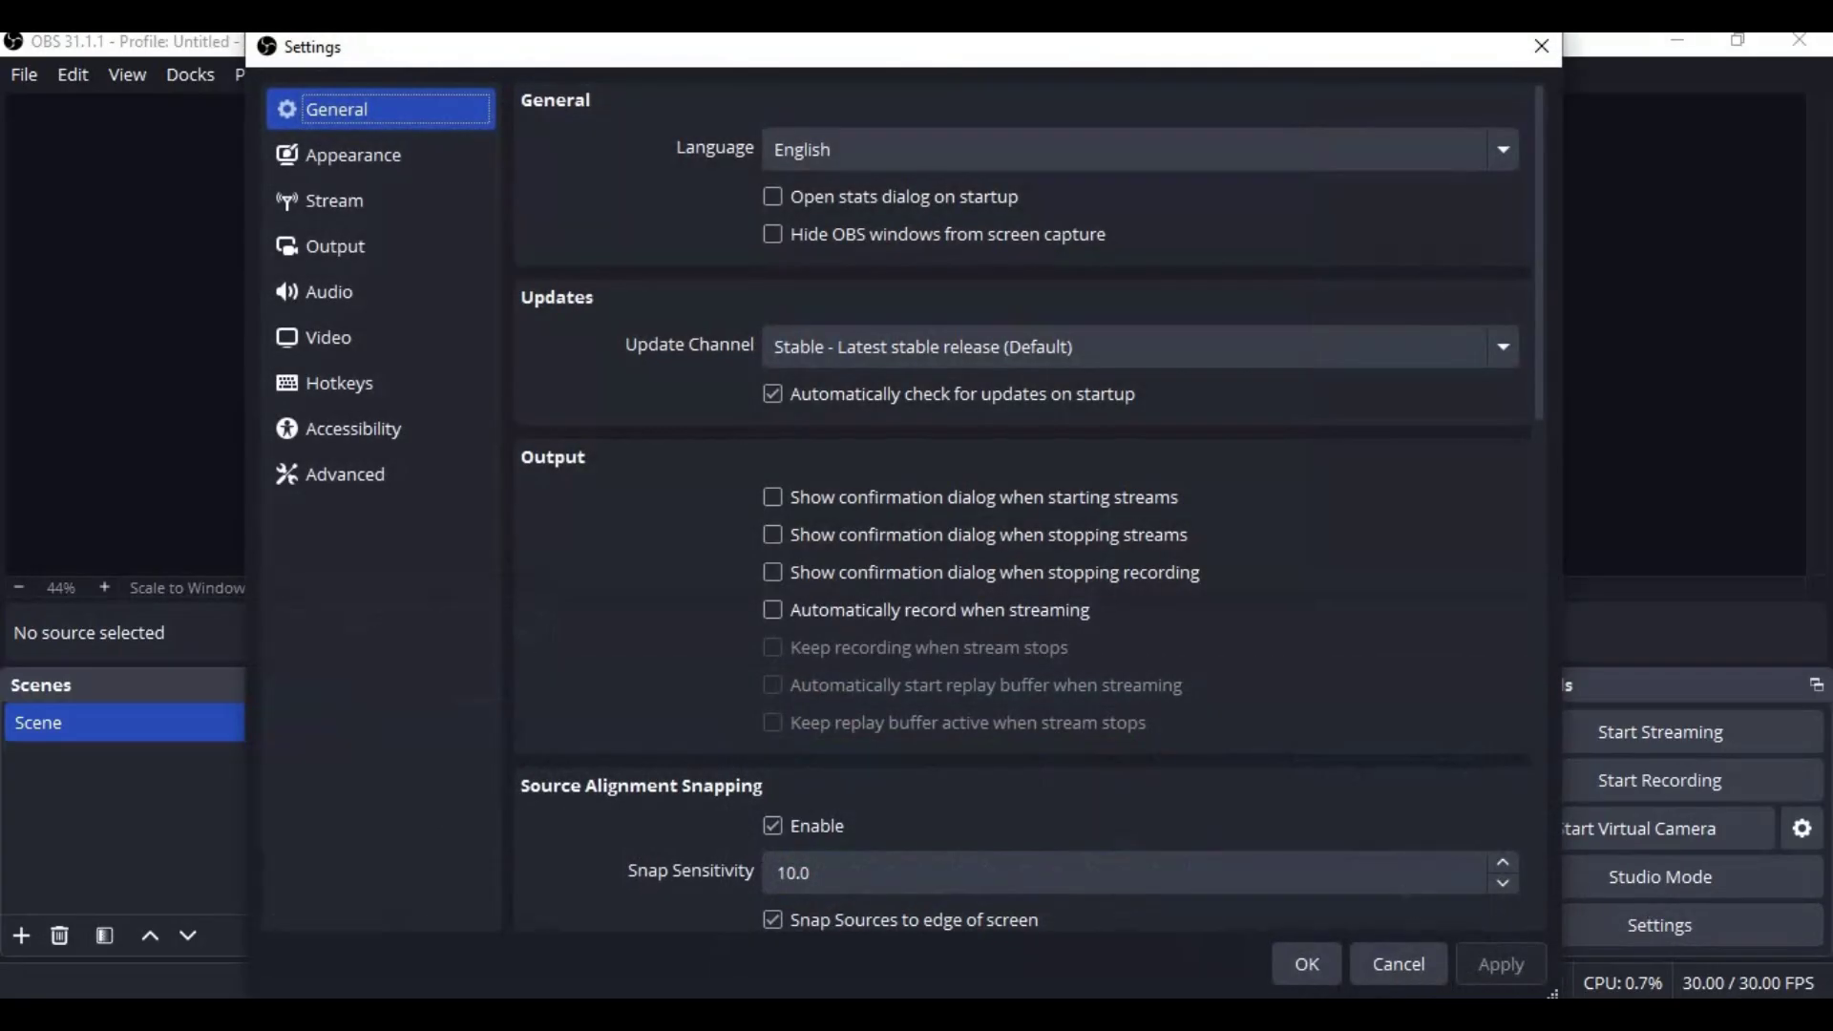
click(1383, 869)
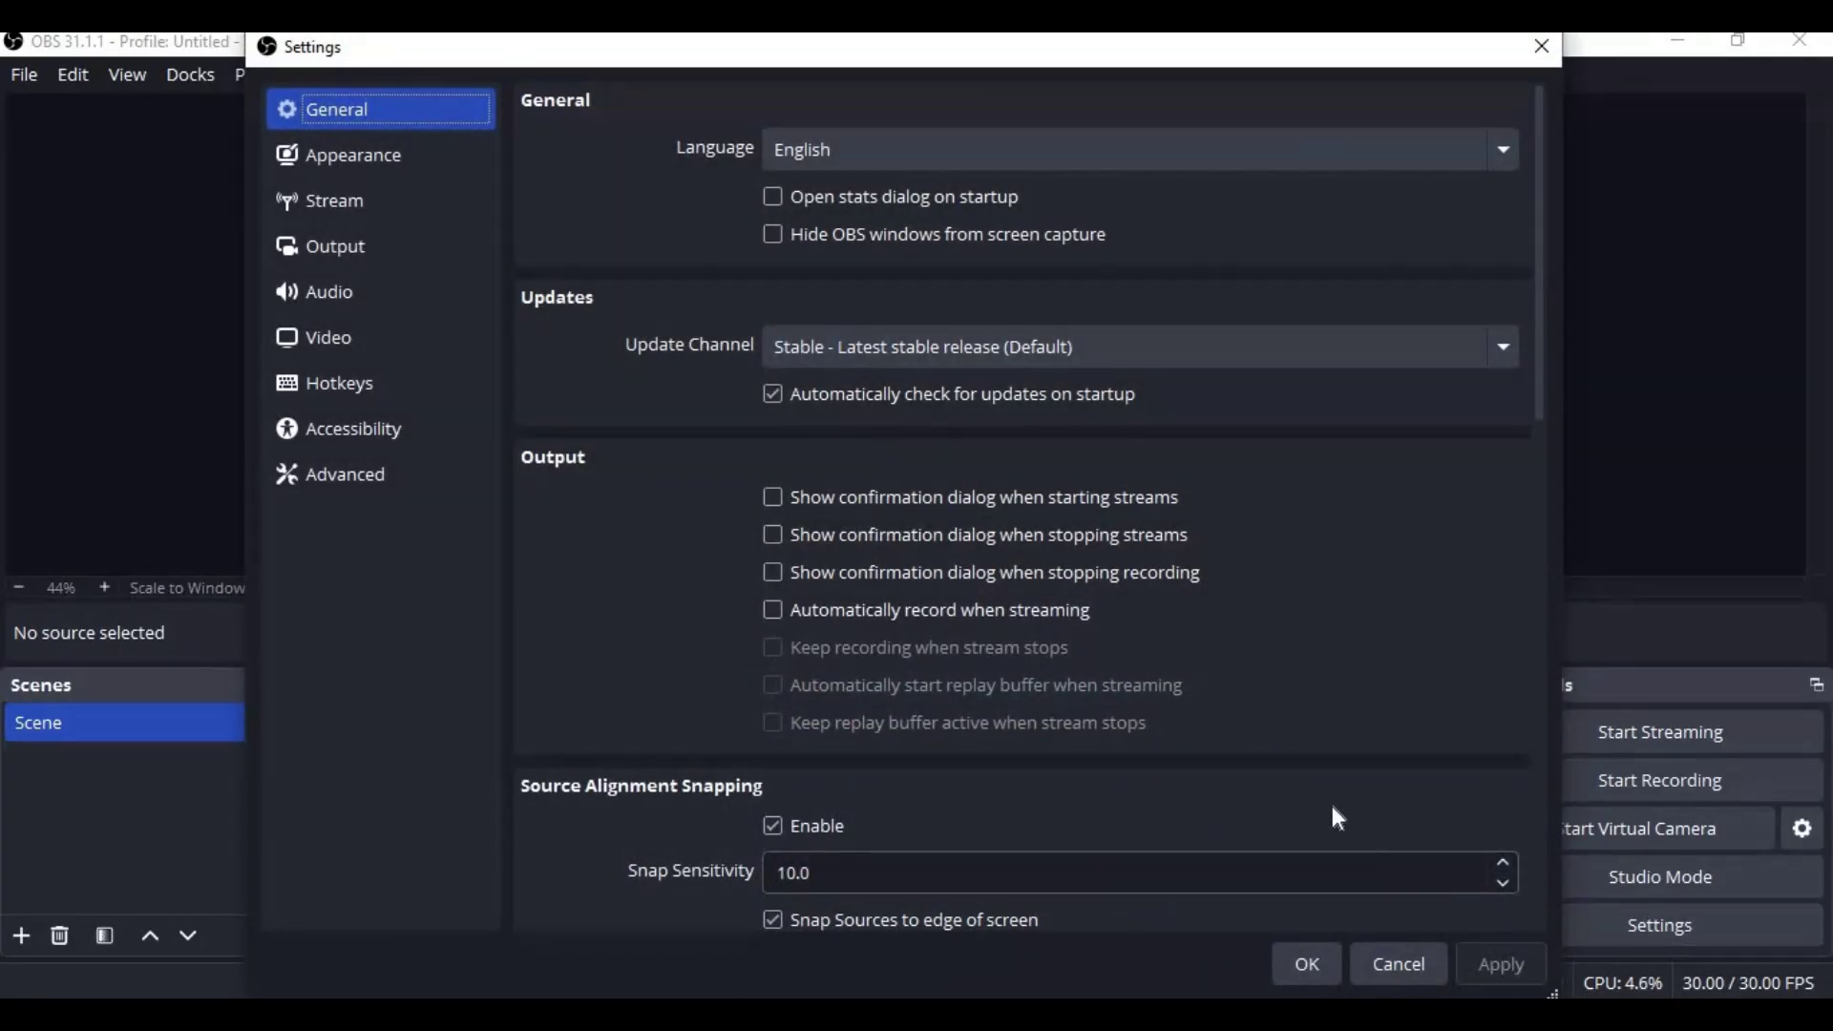
click(338, 249)
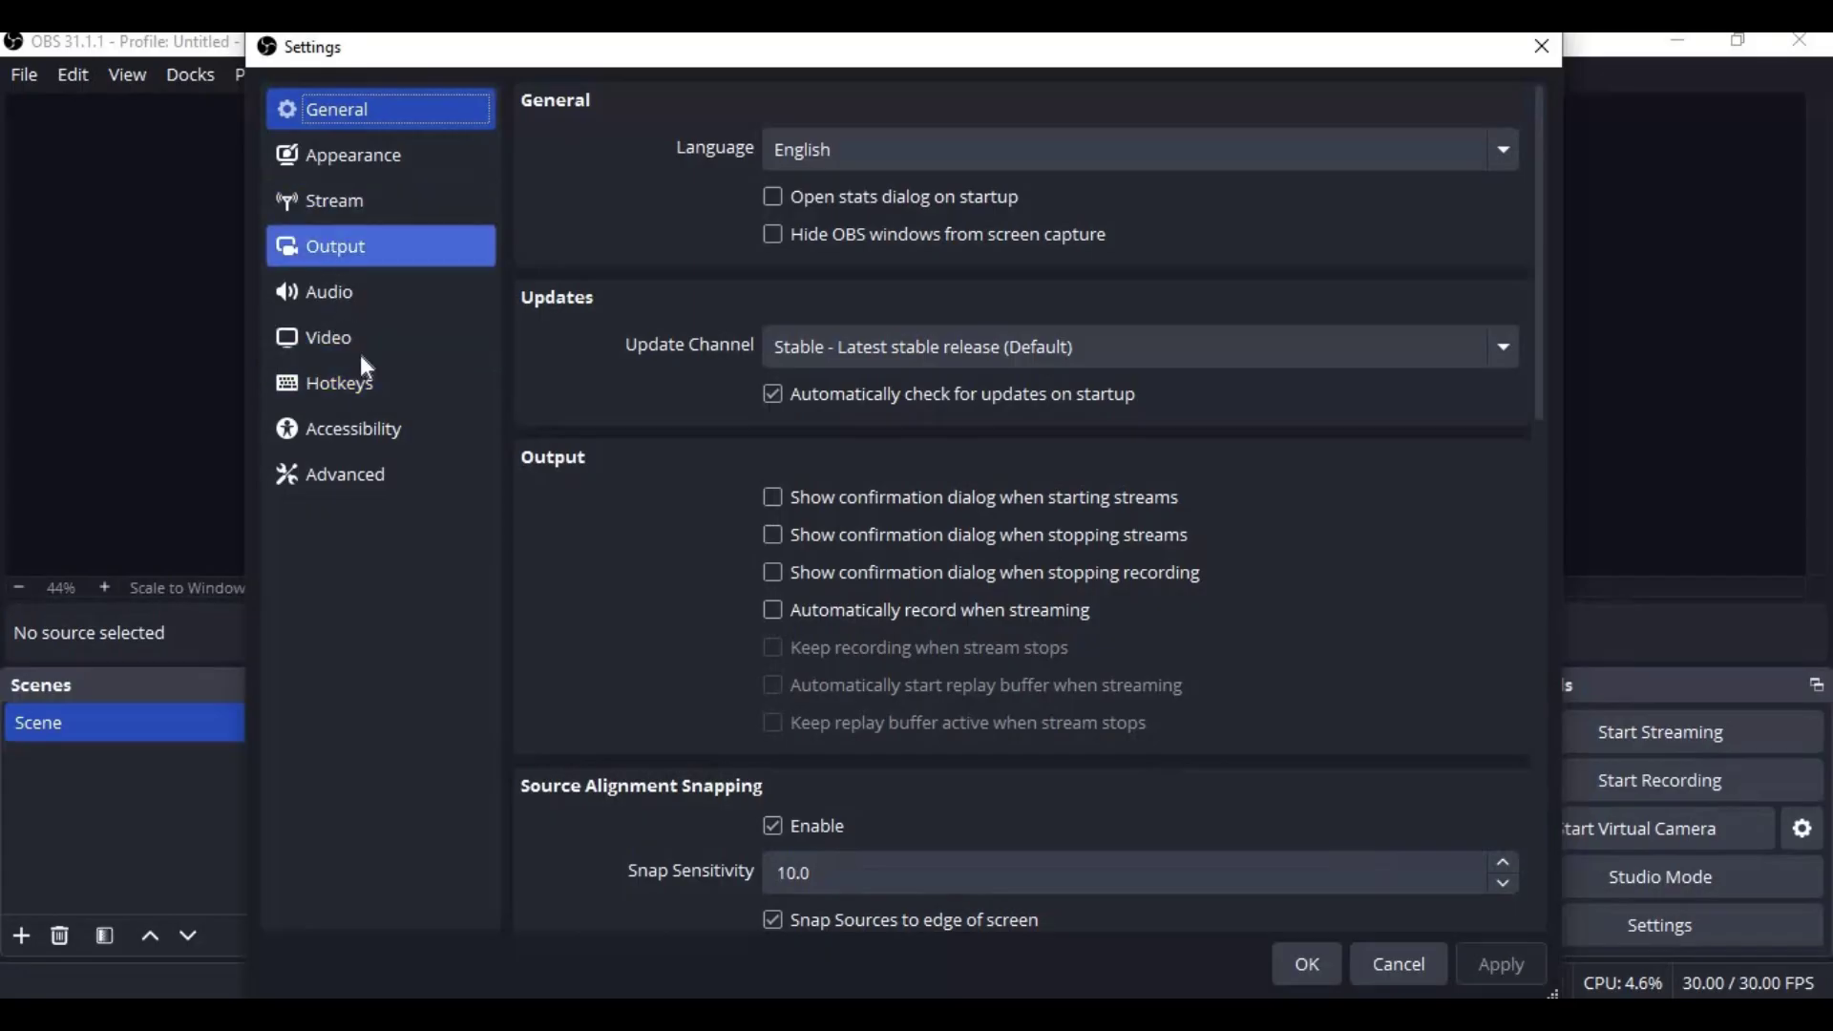
click(350, 337)
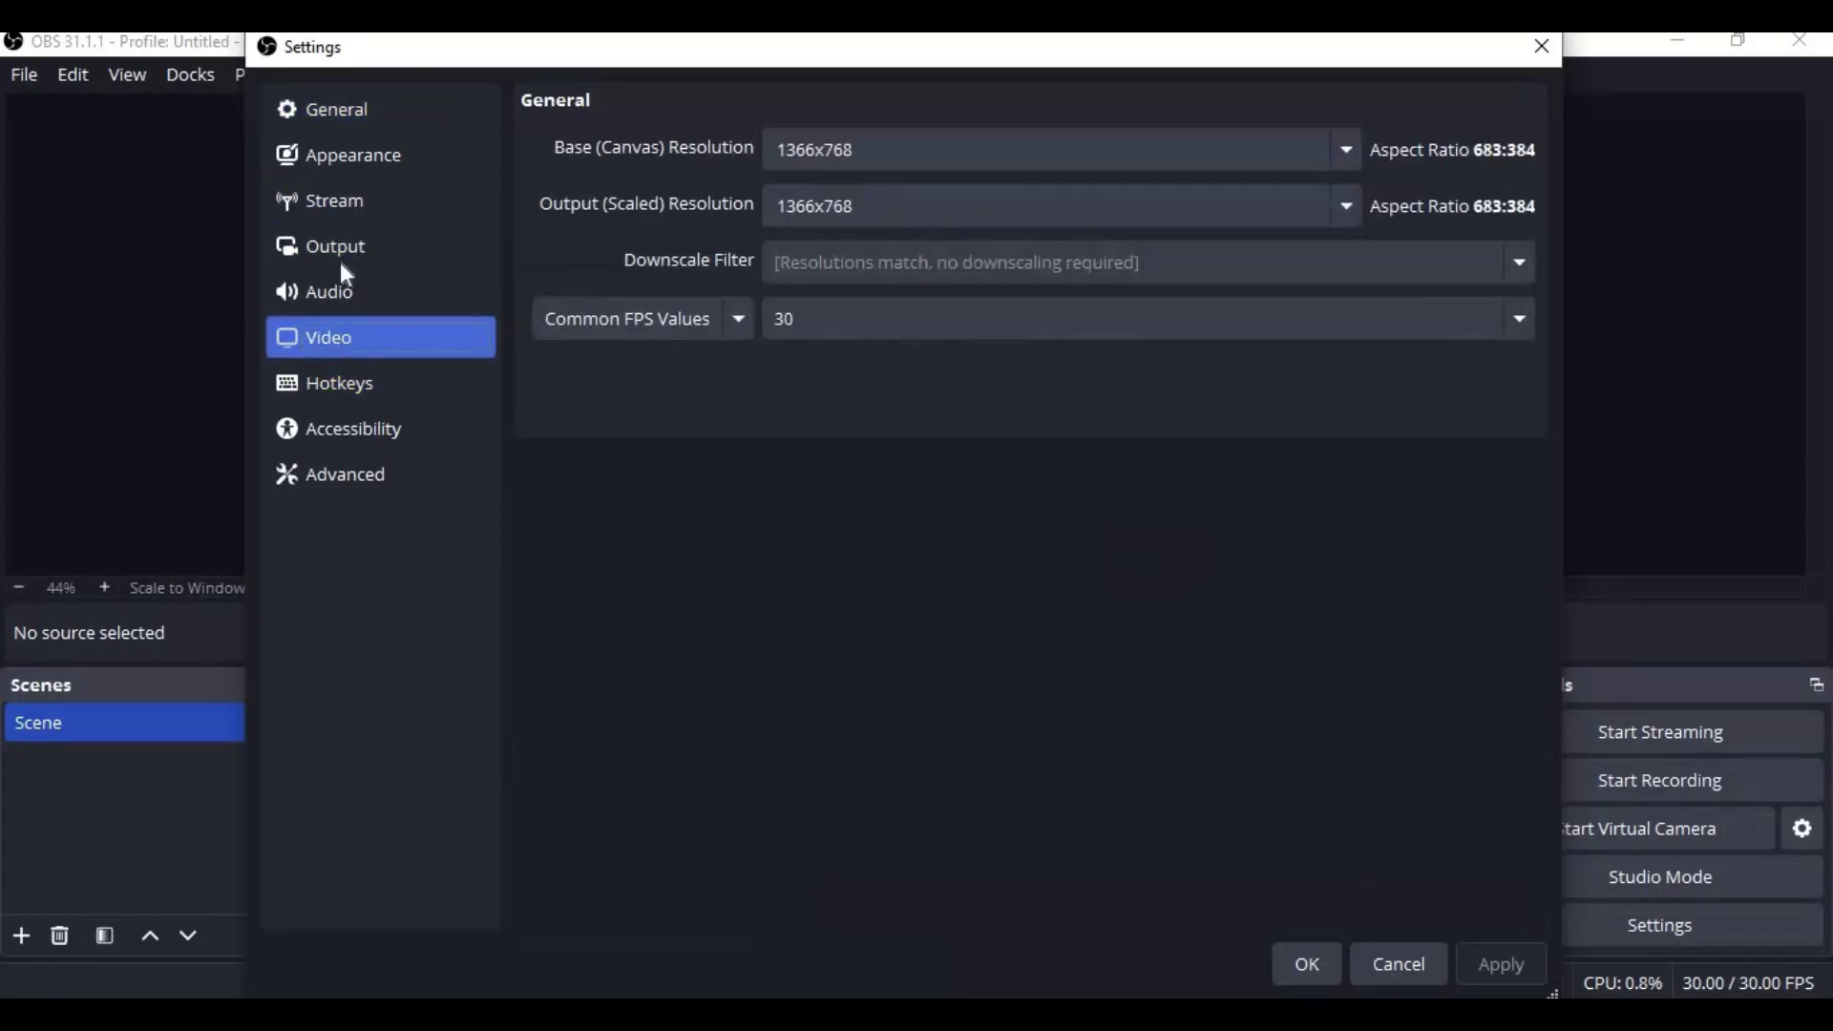
click(919, 148)
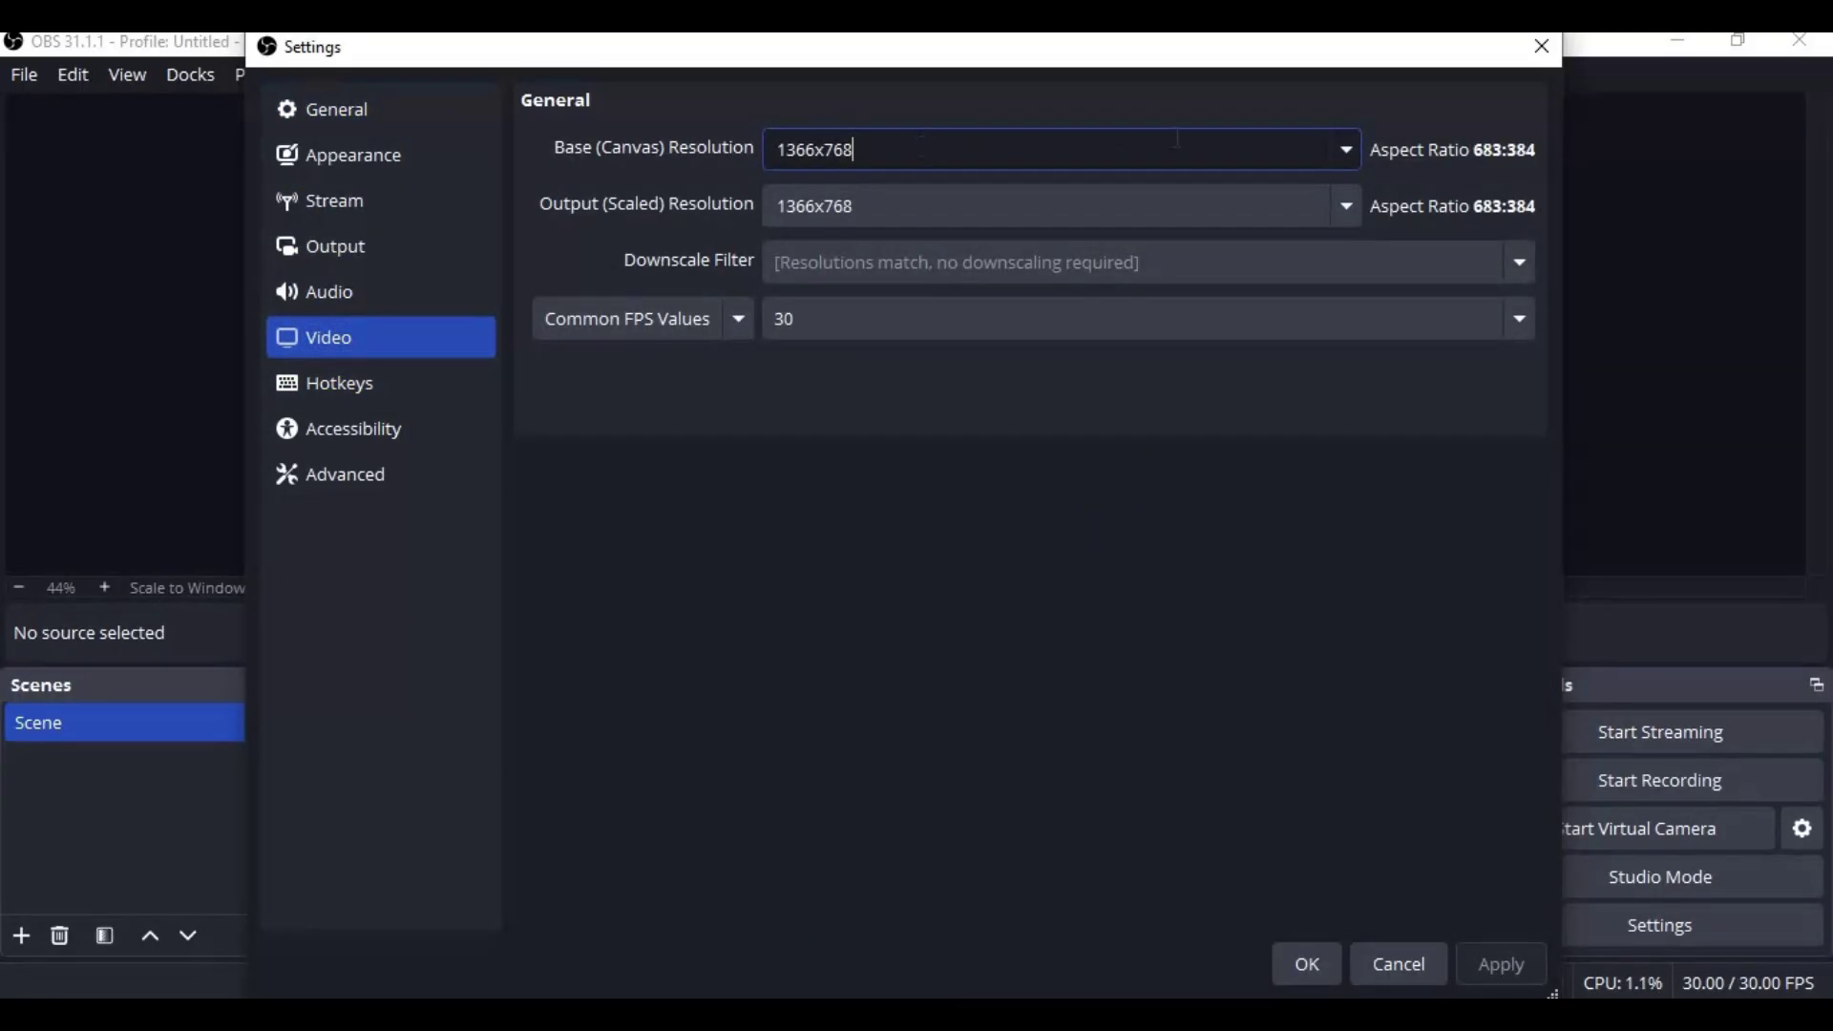
click(1347, 148)
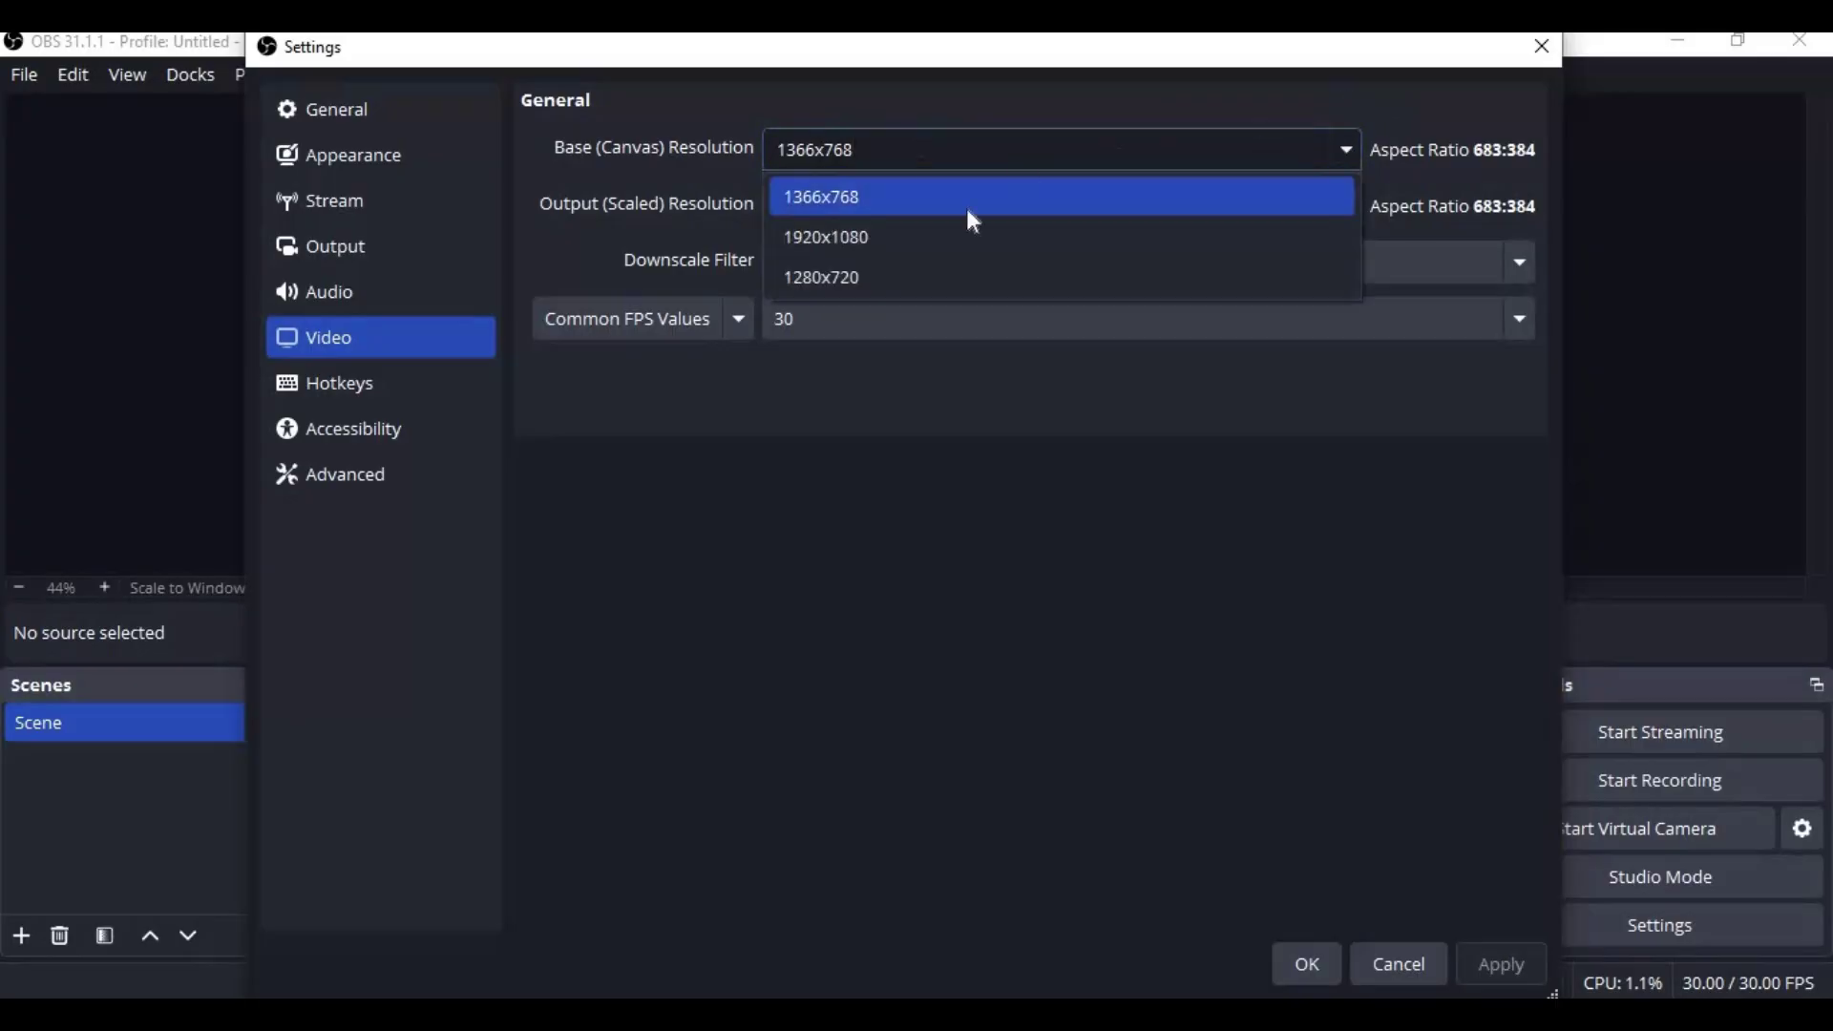
click(884, 155)
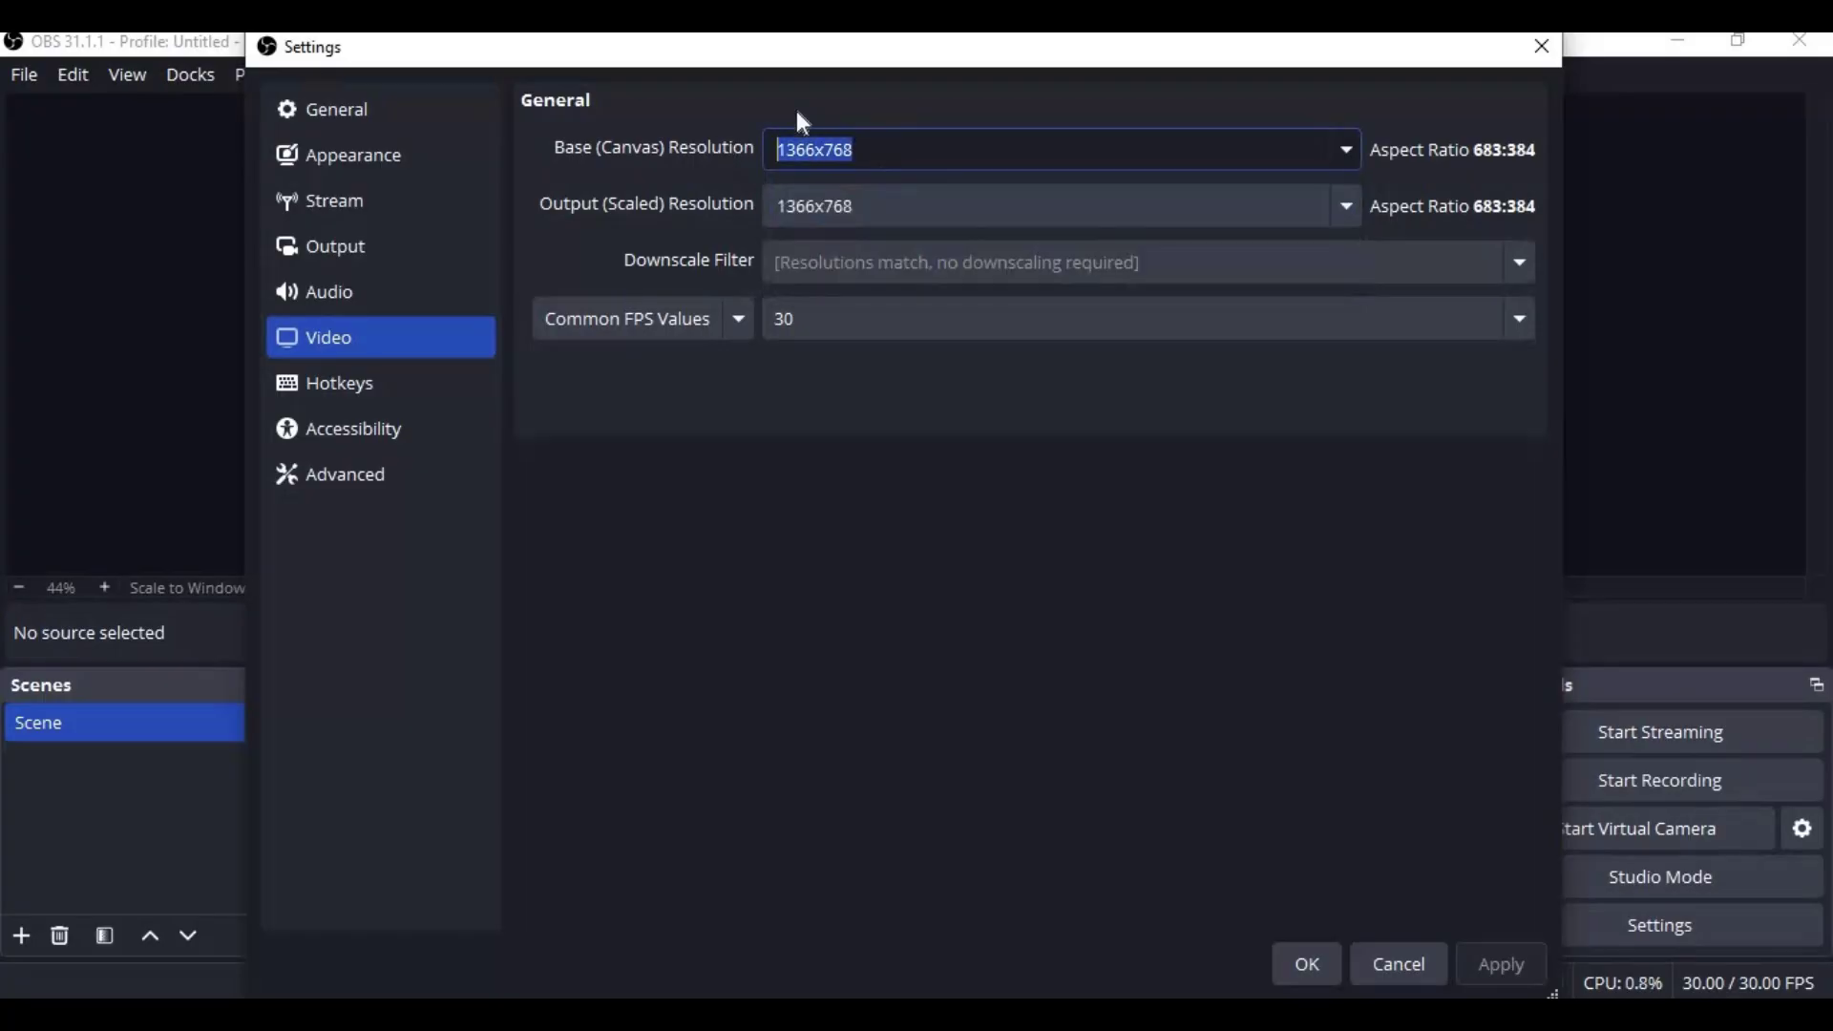
text(1080)
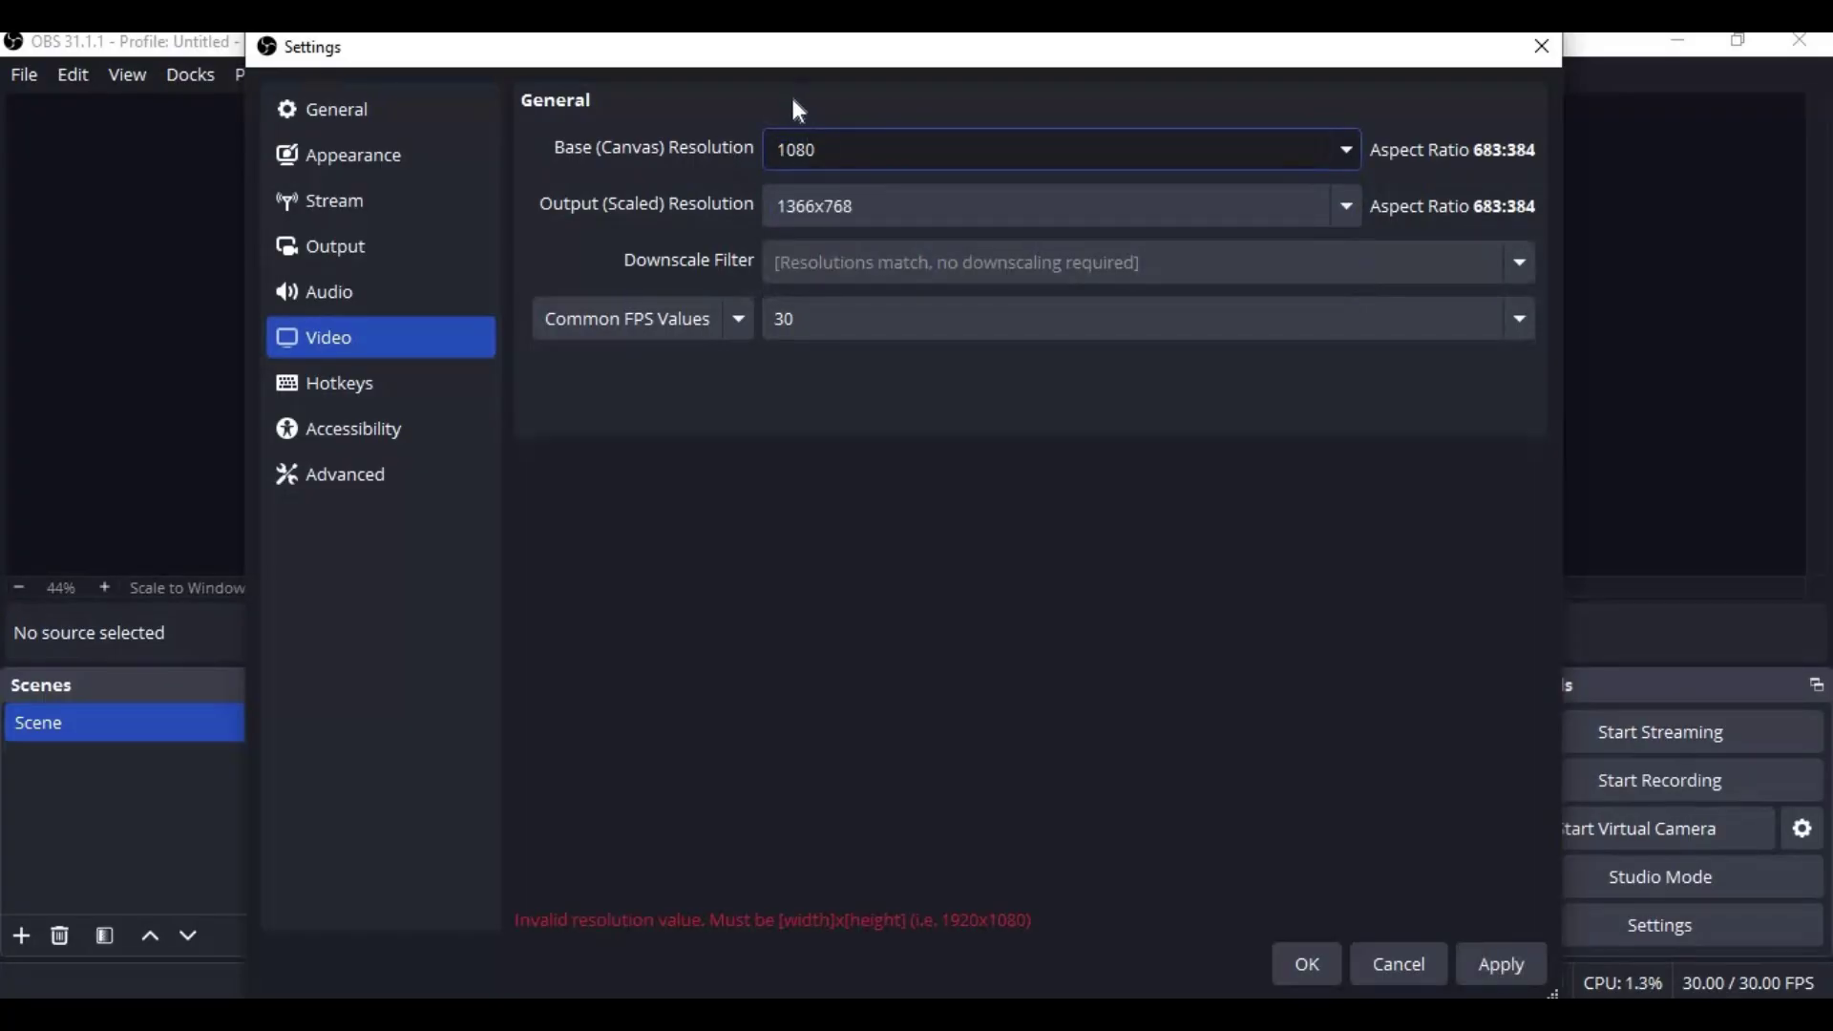
text(x19)
text(20)
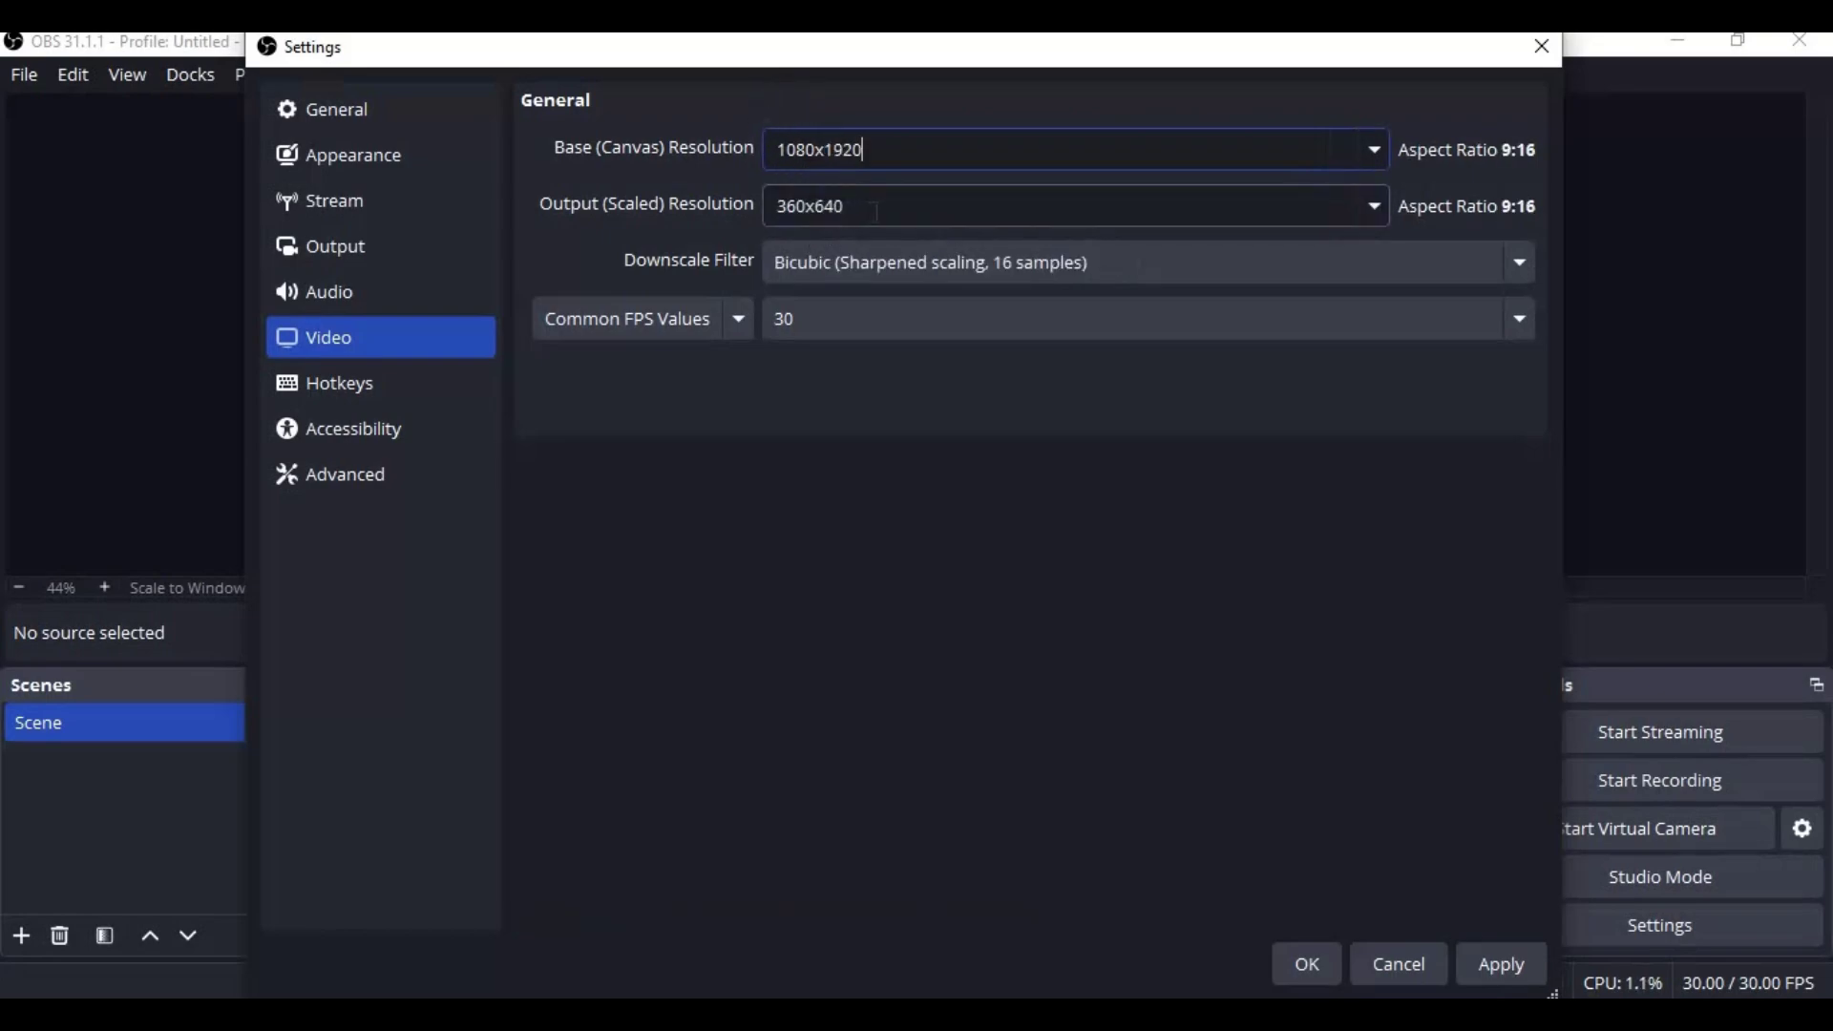
key(Tab)
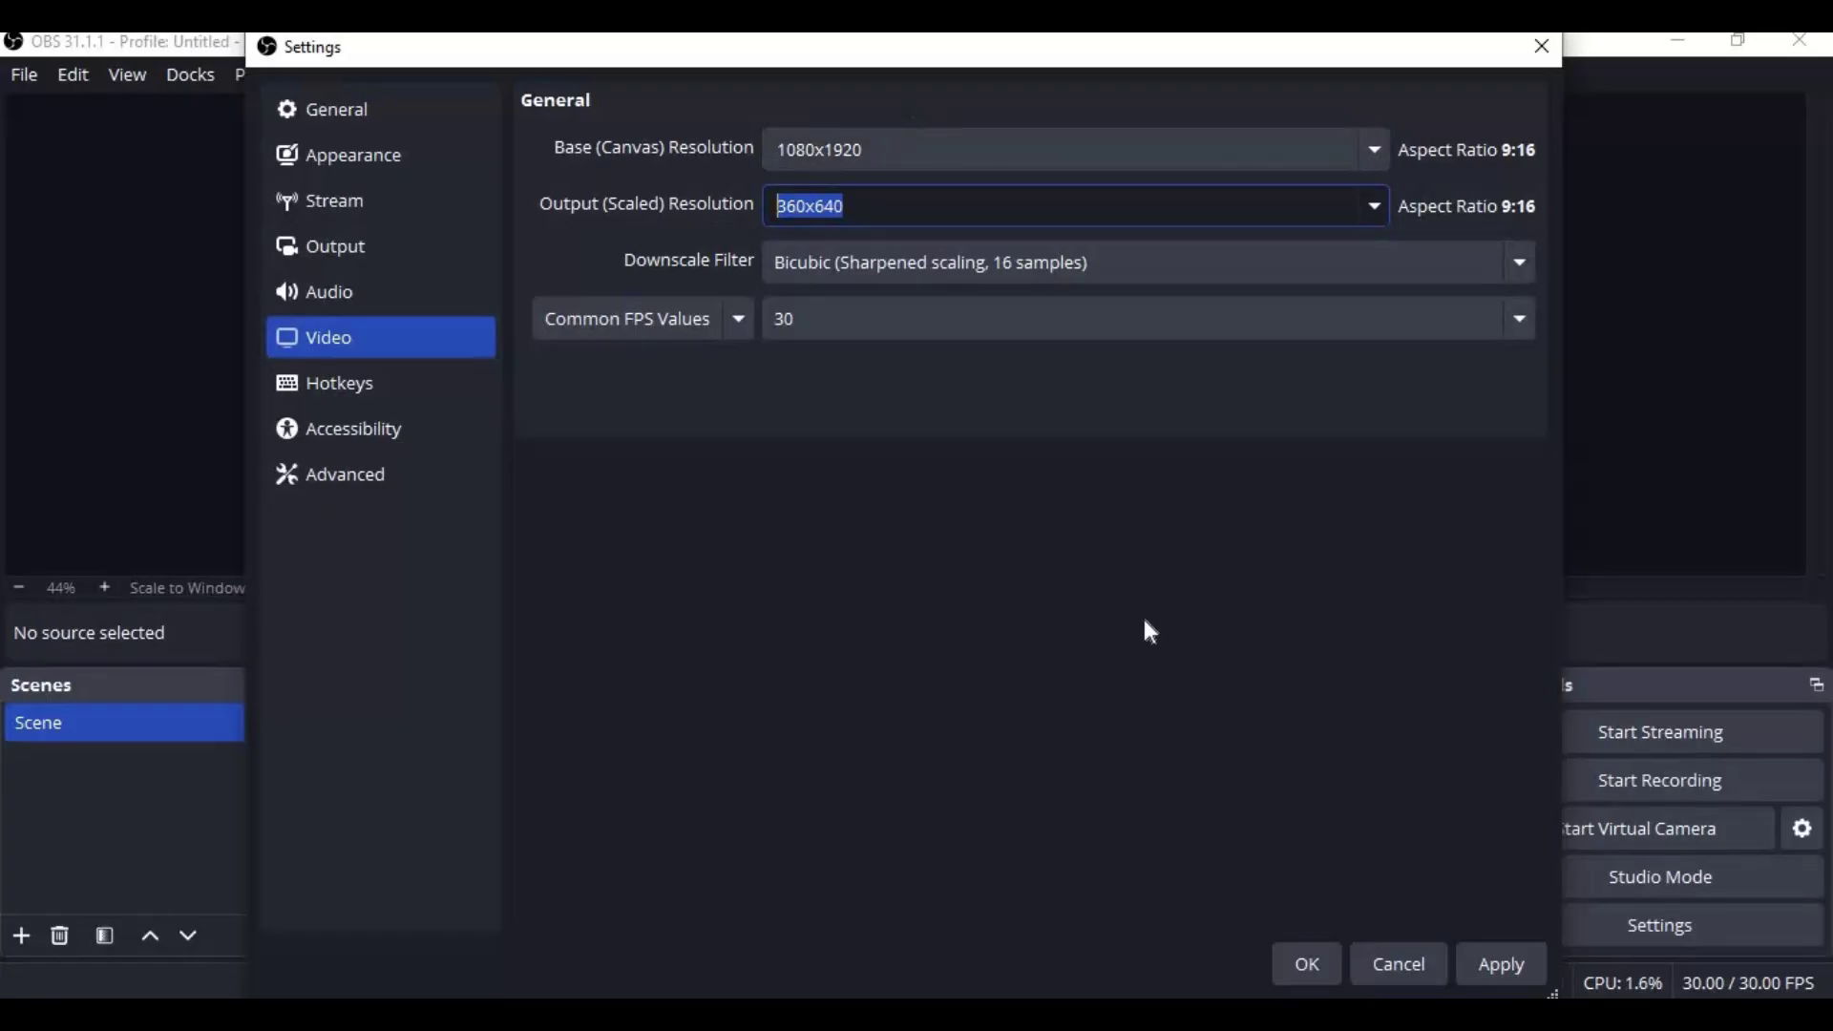
click(1523, 963)
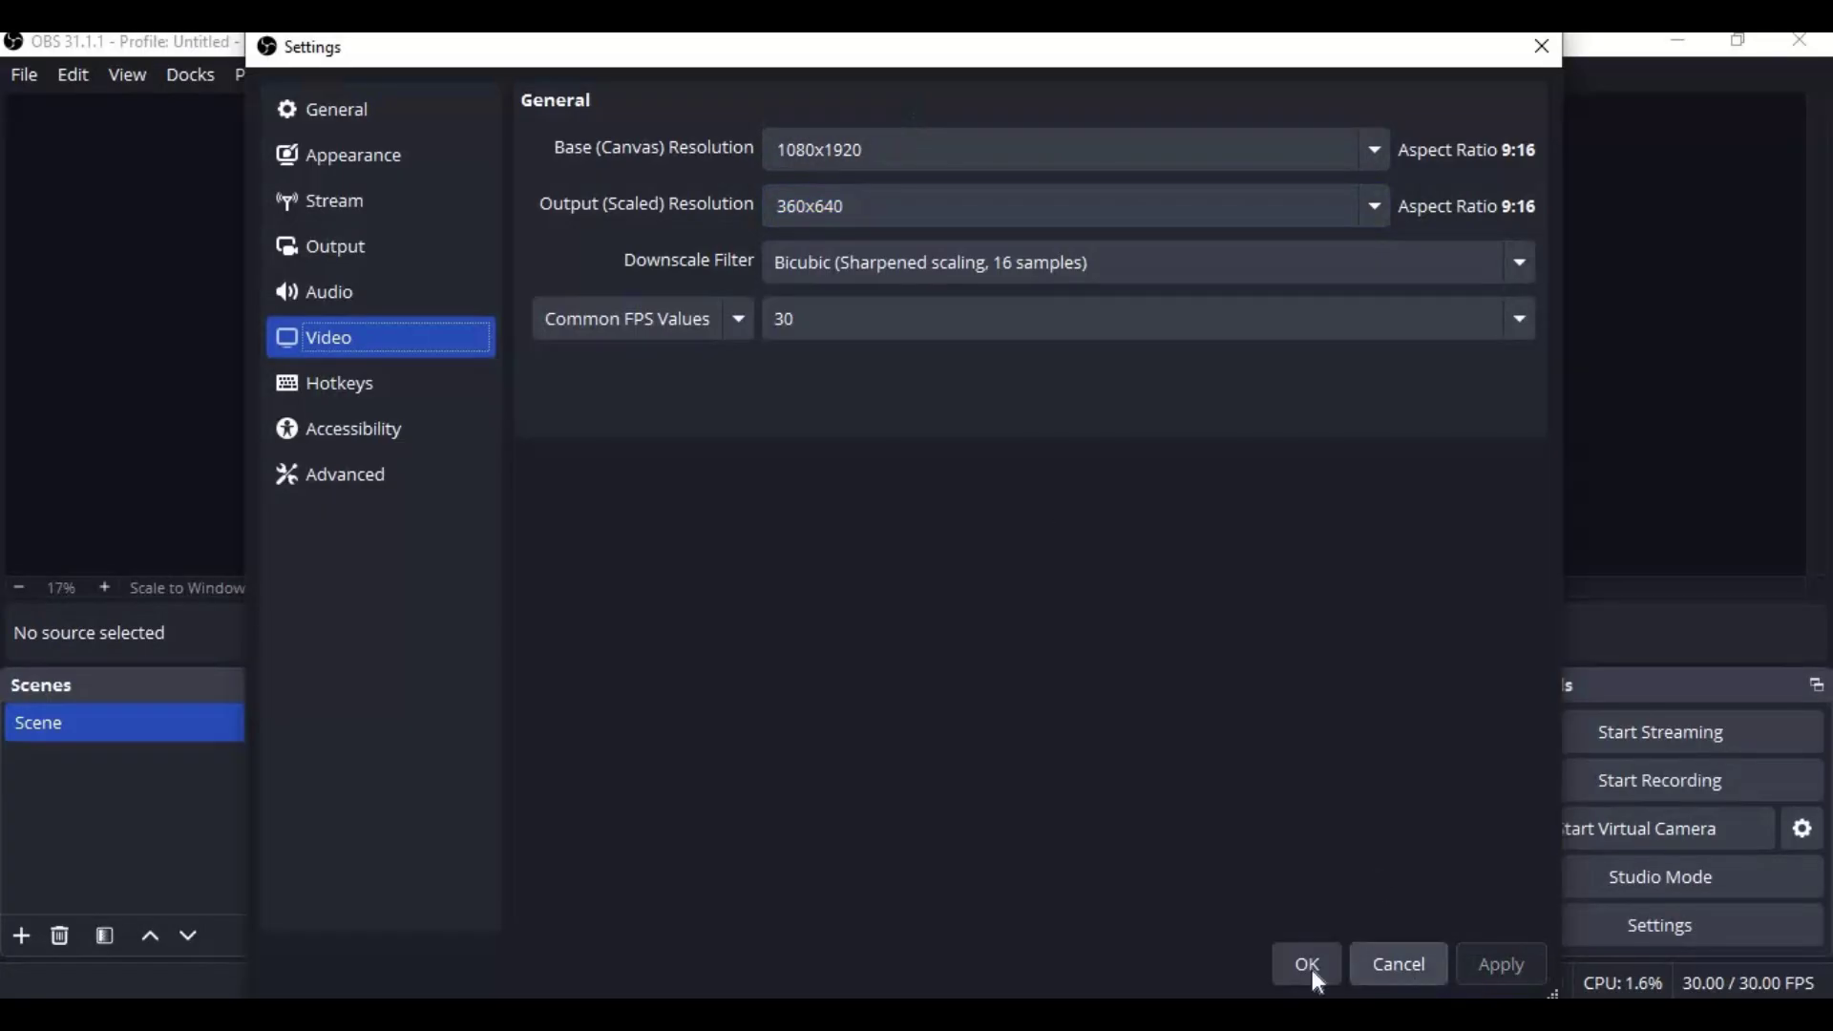
click(1300, 963)
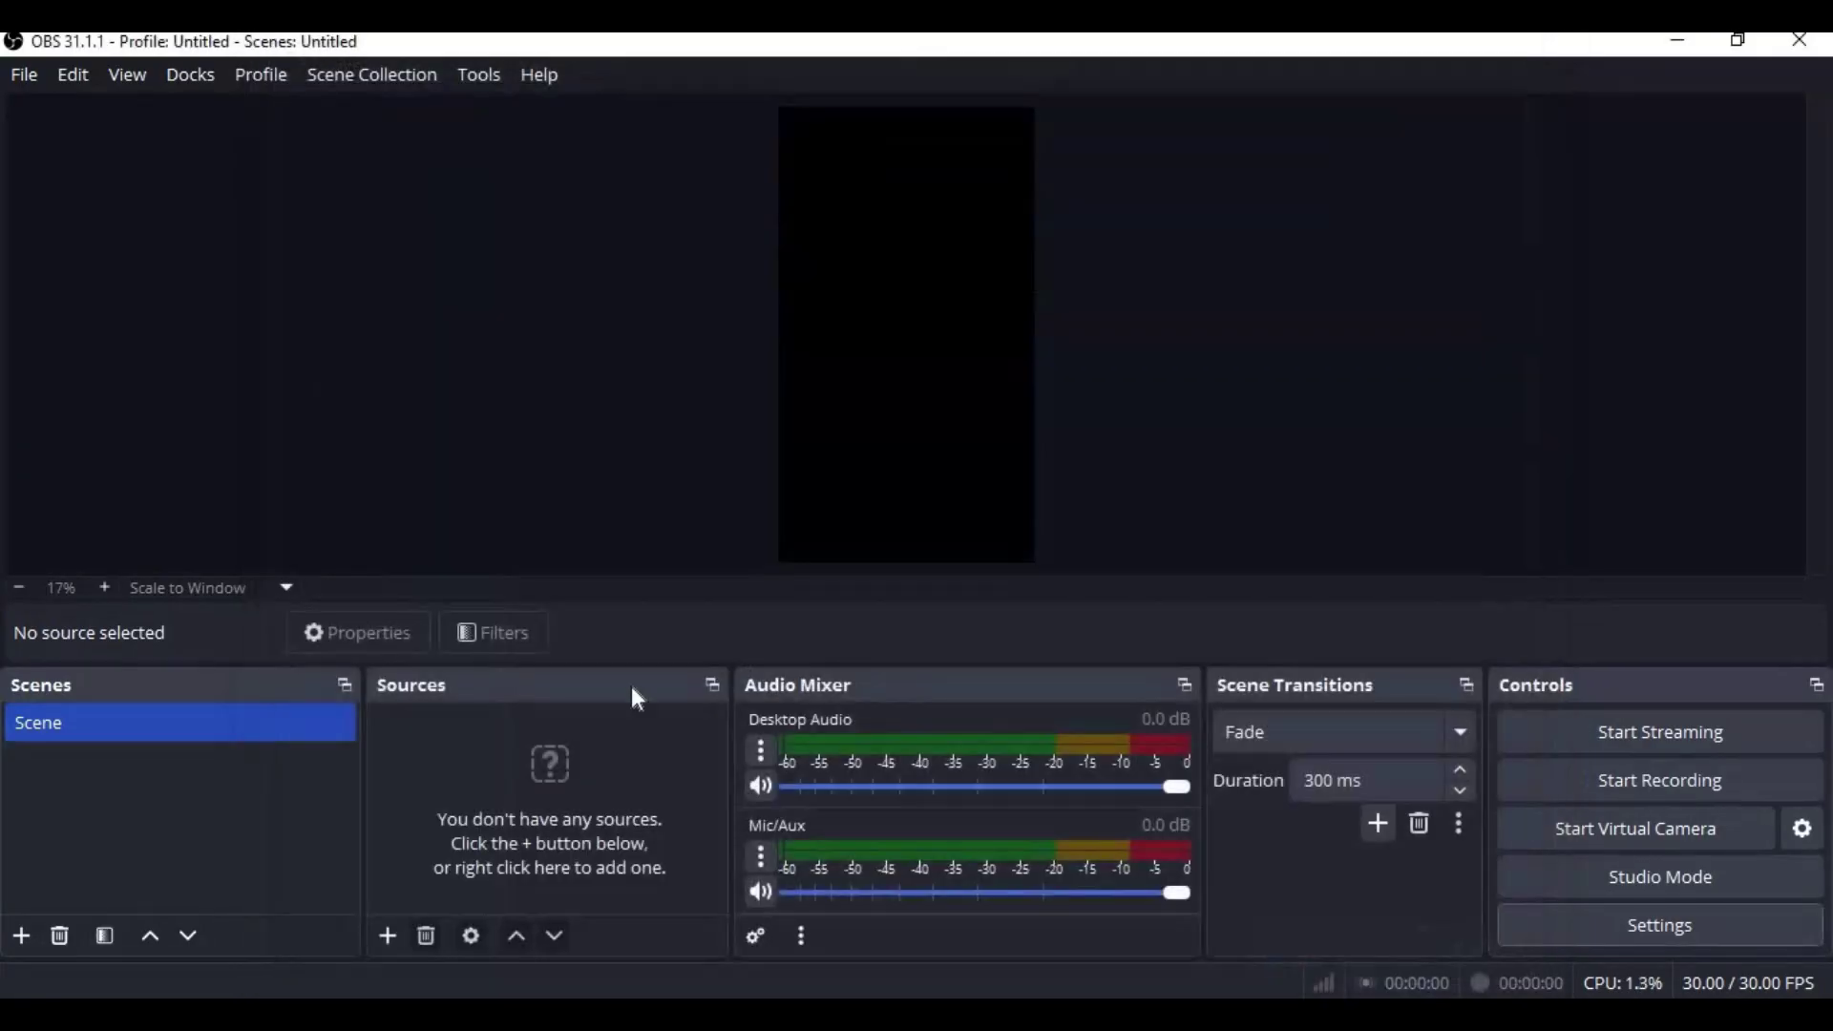
- Add a Video Capture Device source, stretch it to the canvas height and center it
click(391, 935)
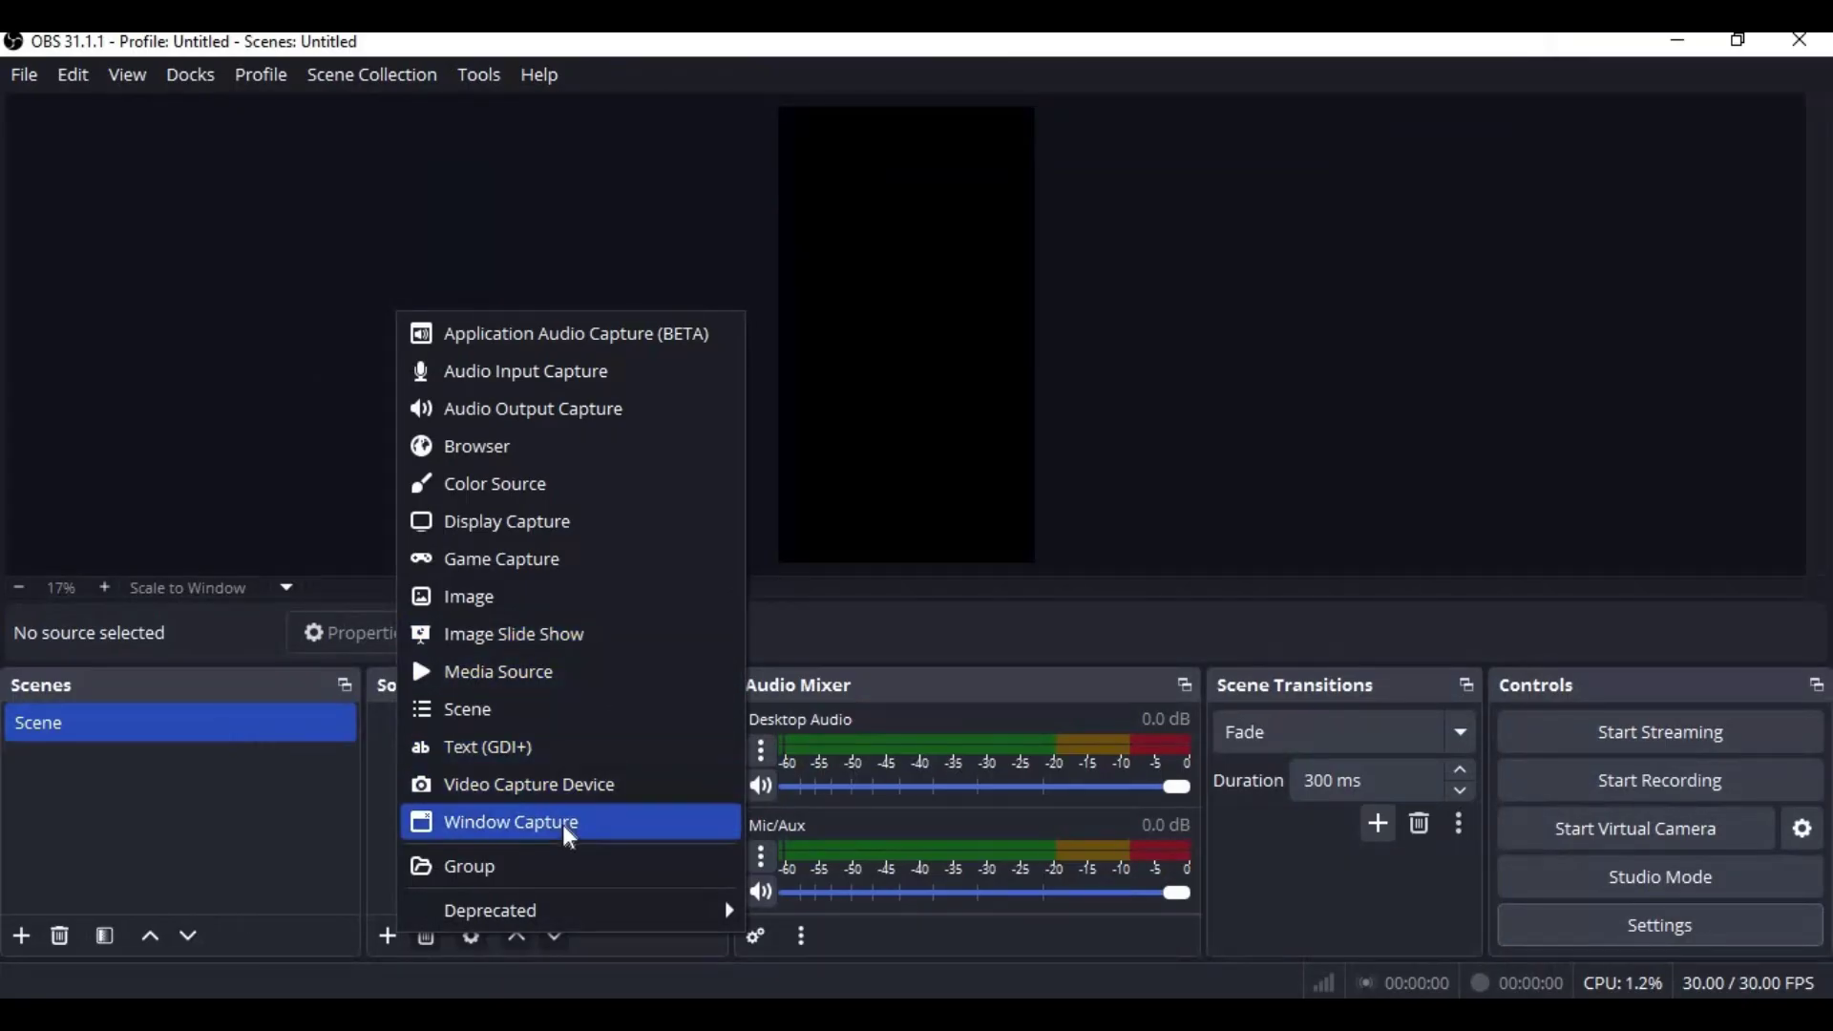
click(568, 784)
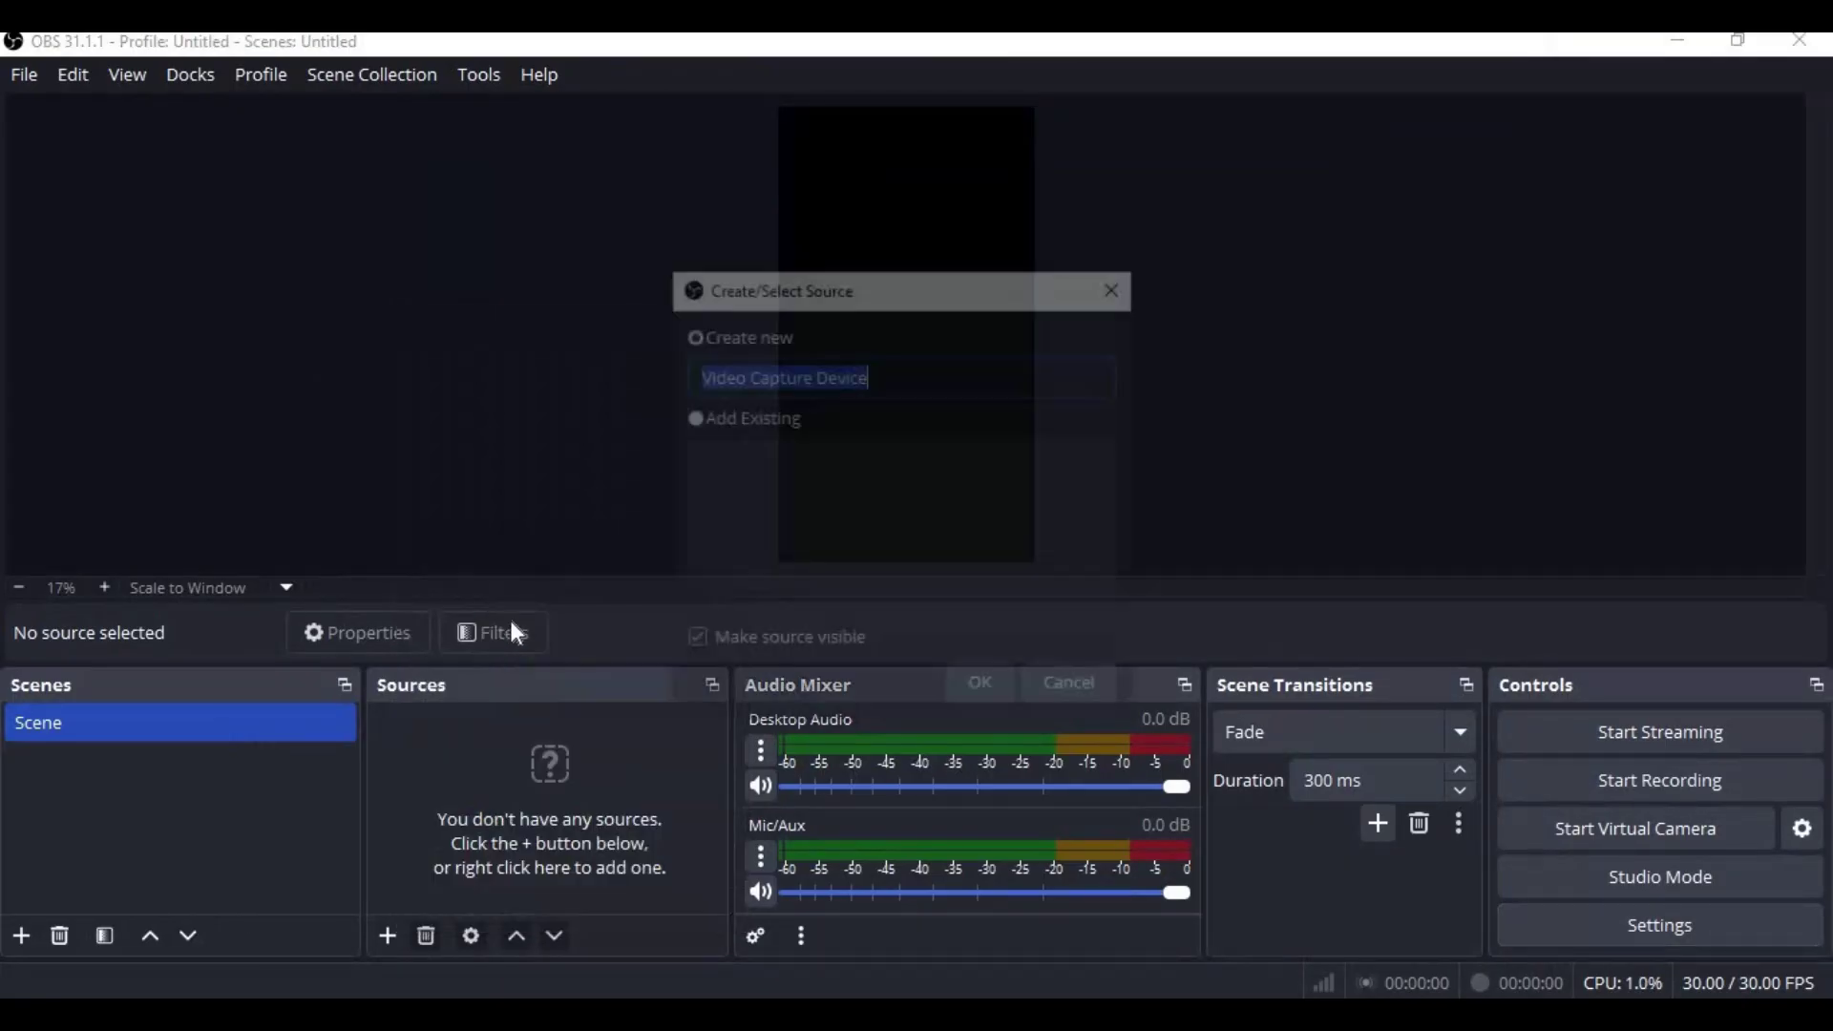
click(984, 693)
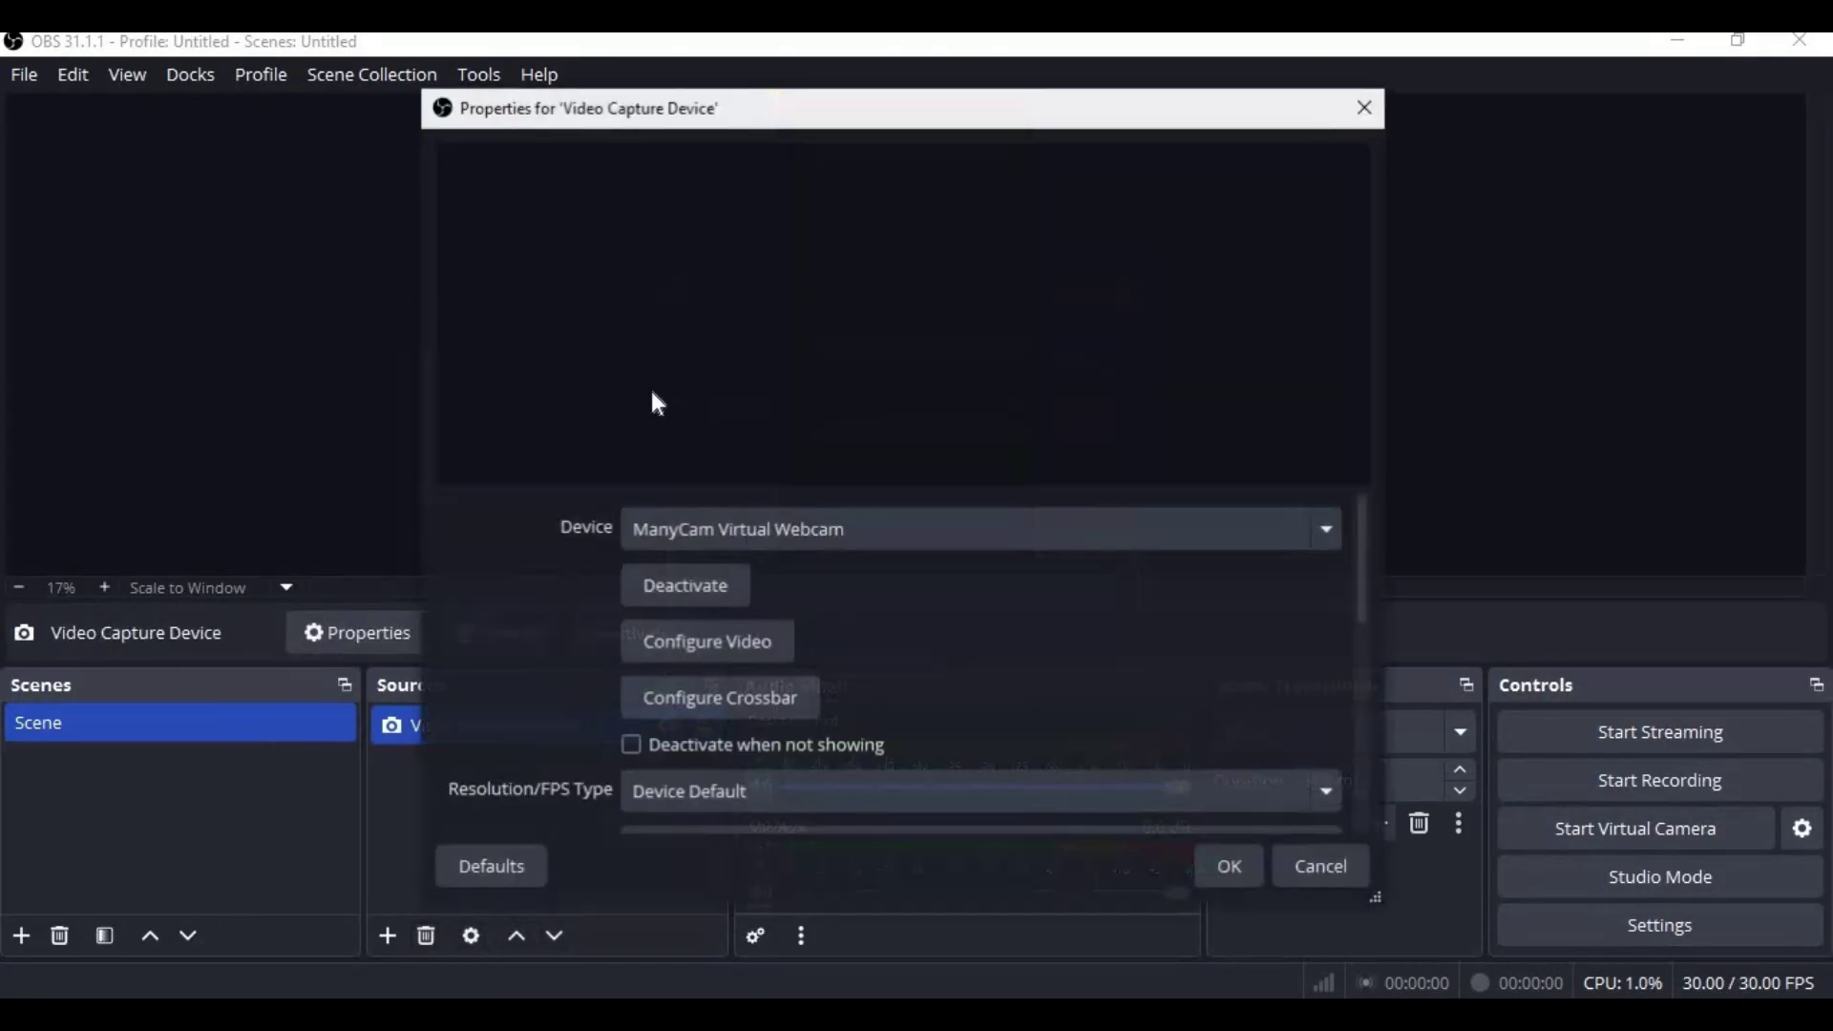
click(1232, 867)
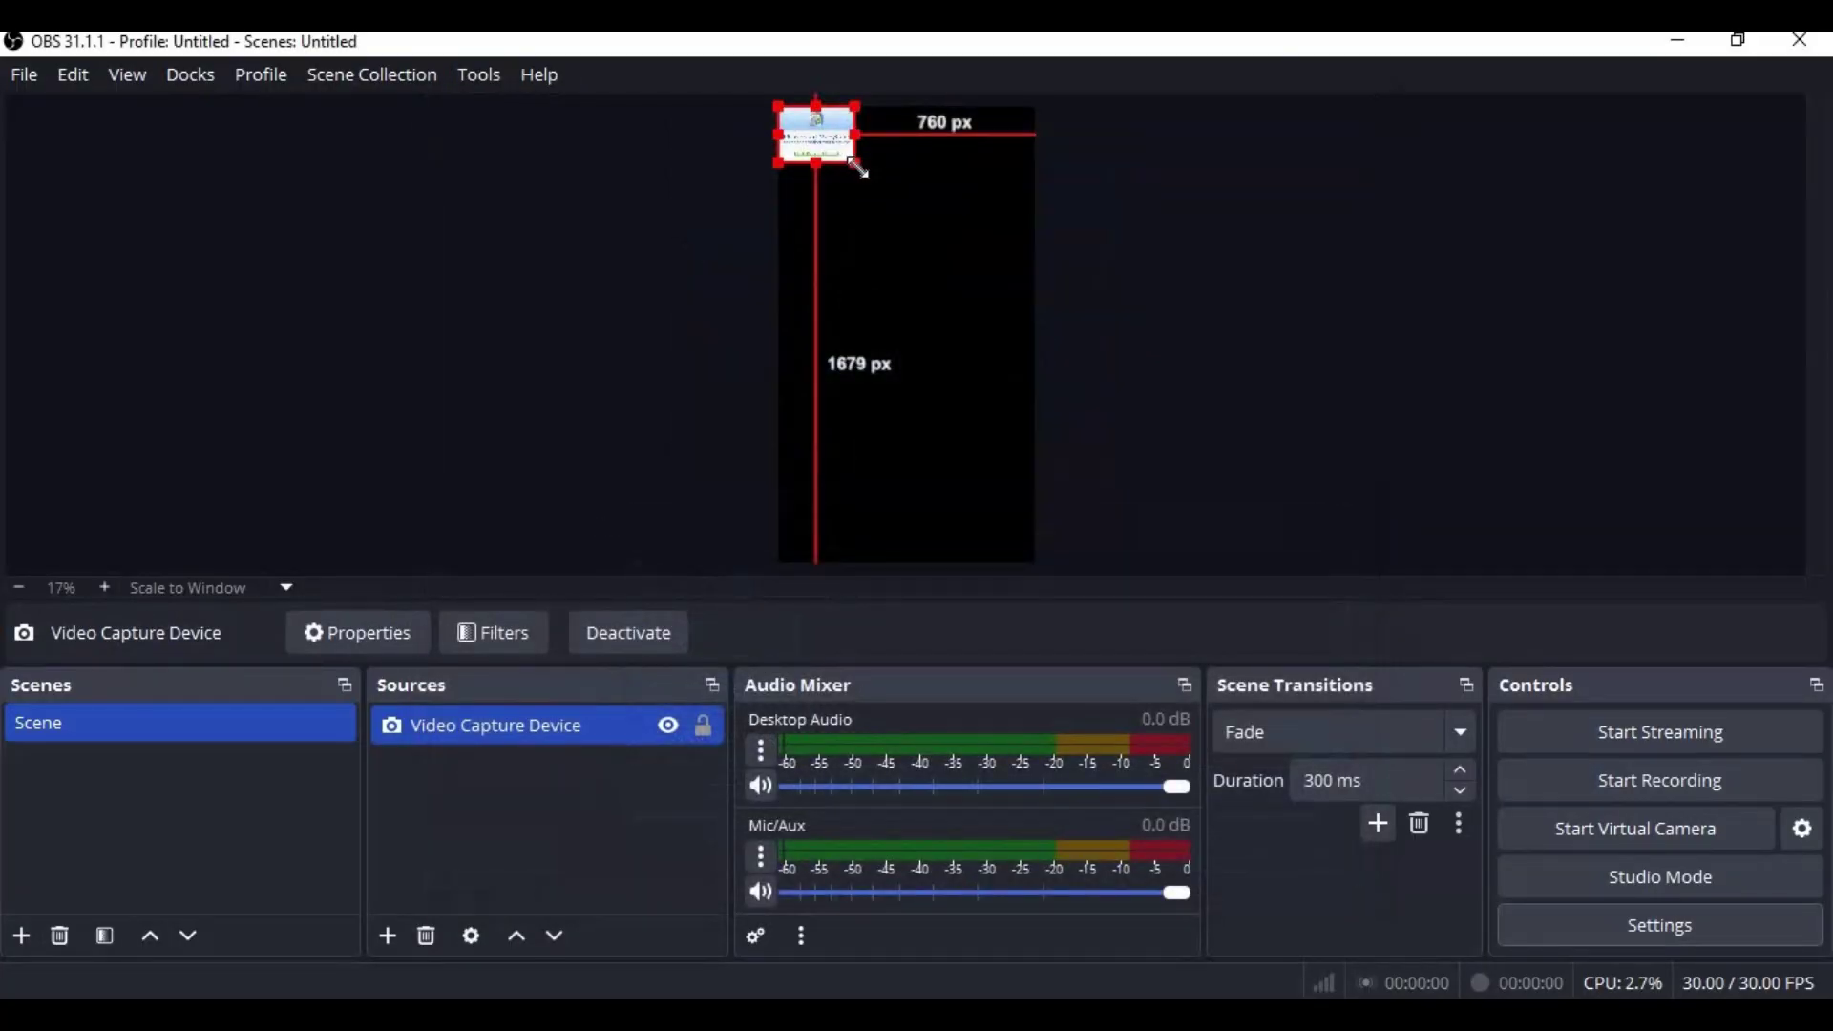
mouse_move(856, 162)
mouse_down()
mouse_move(1062, 579)
mouse_move(1453, 560)
mouse_up()
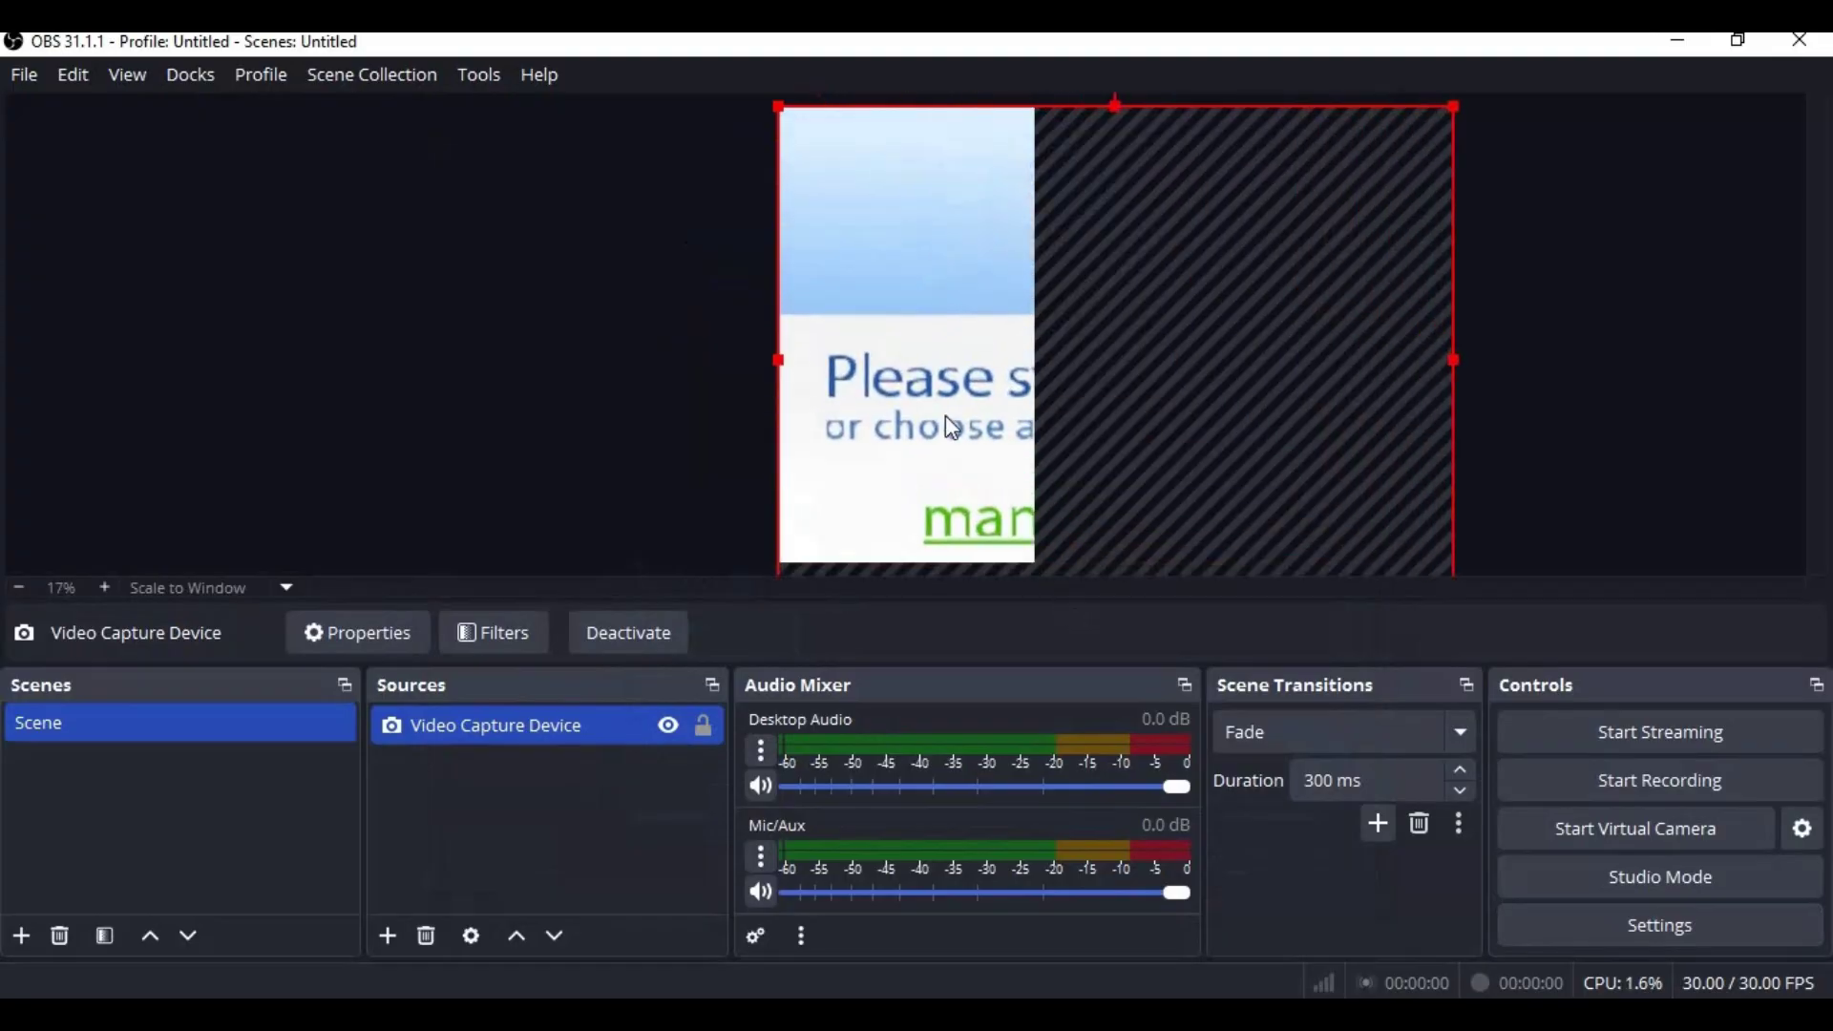
drag(789, 360, 692, 380)
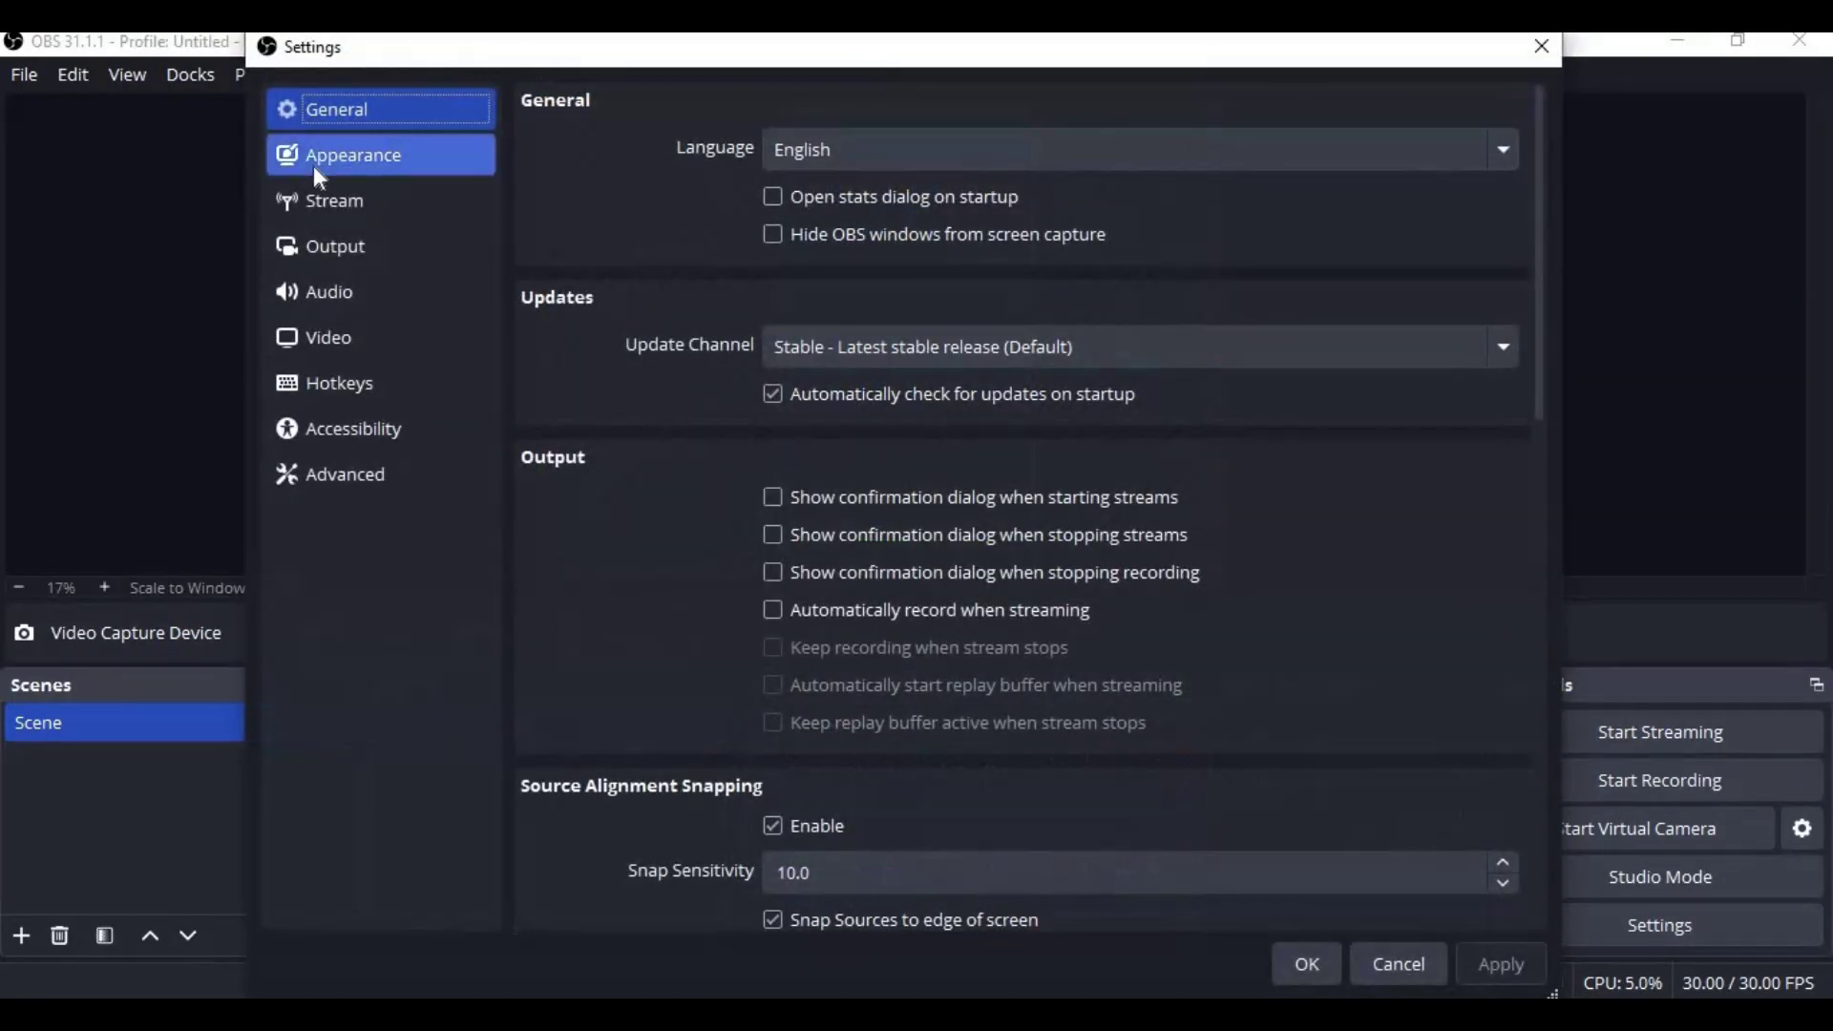
- Set the Video Output (Scaled) Resolution to 1080x1920 and save the settings
click(344, 253)
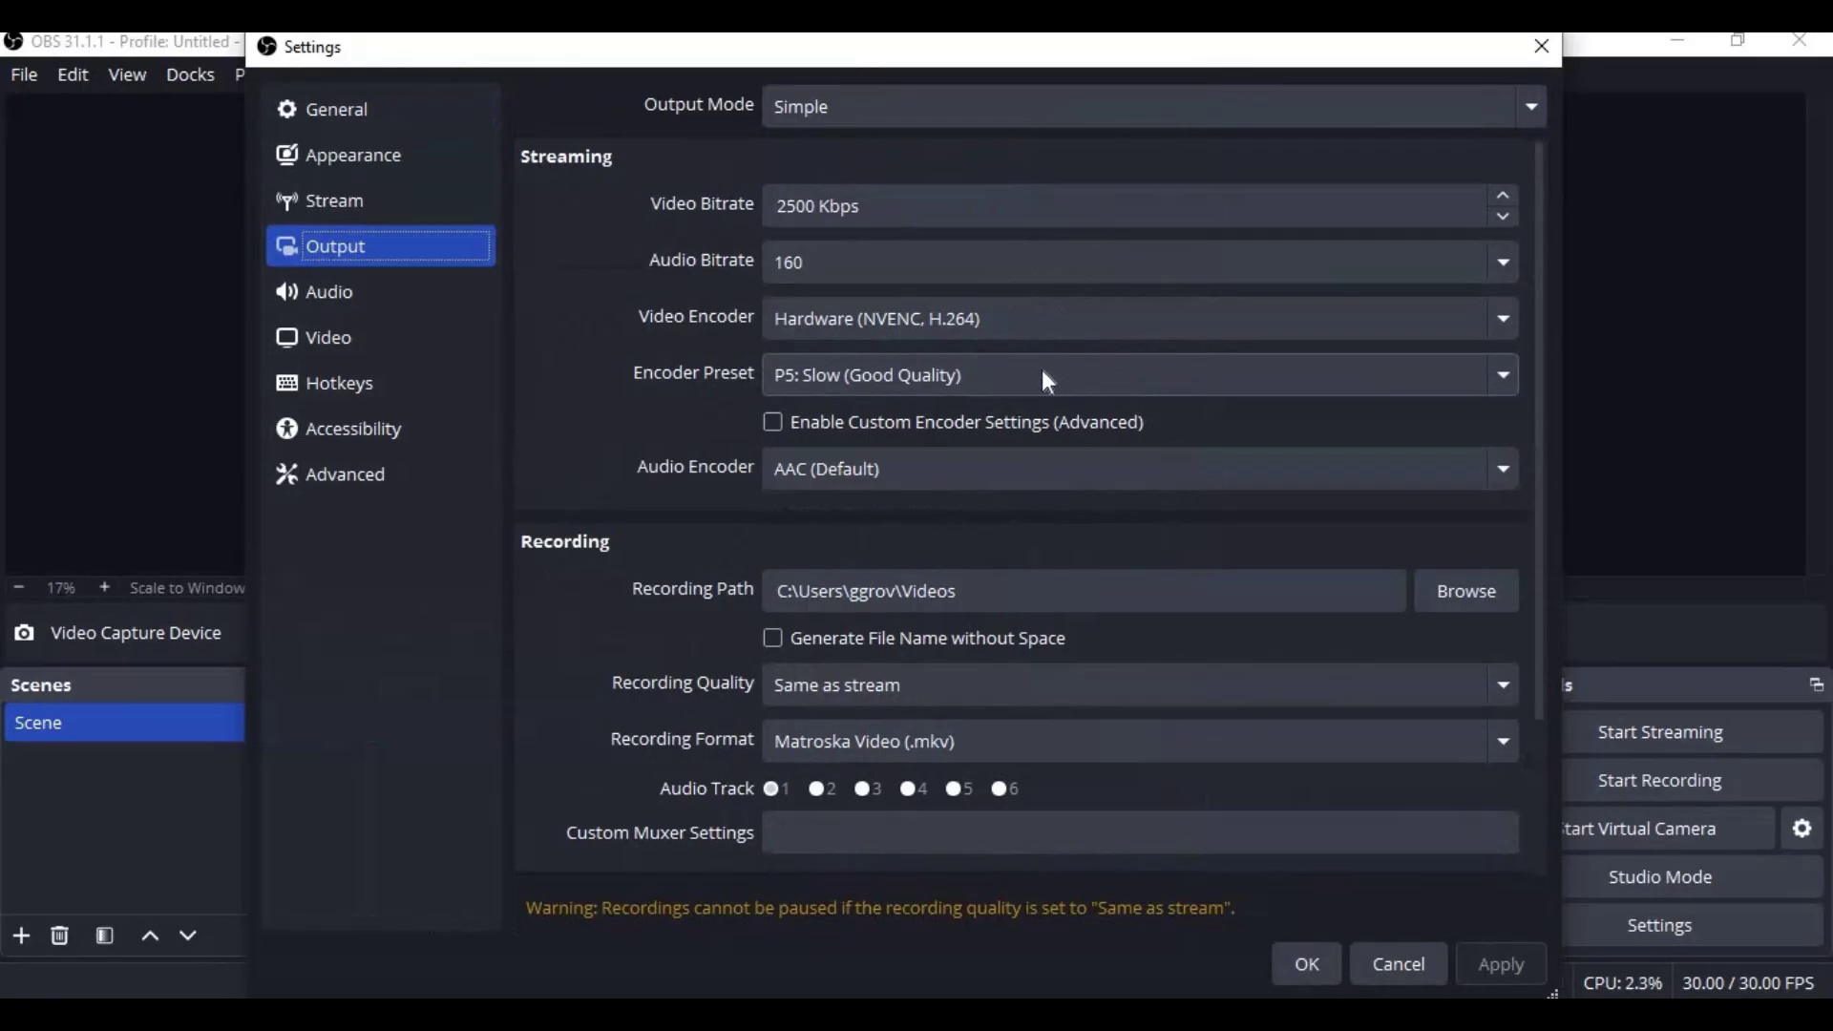
click(363, 334)
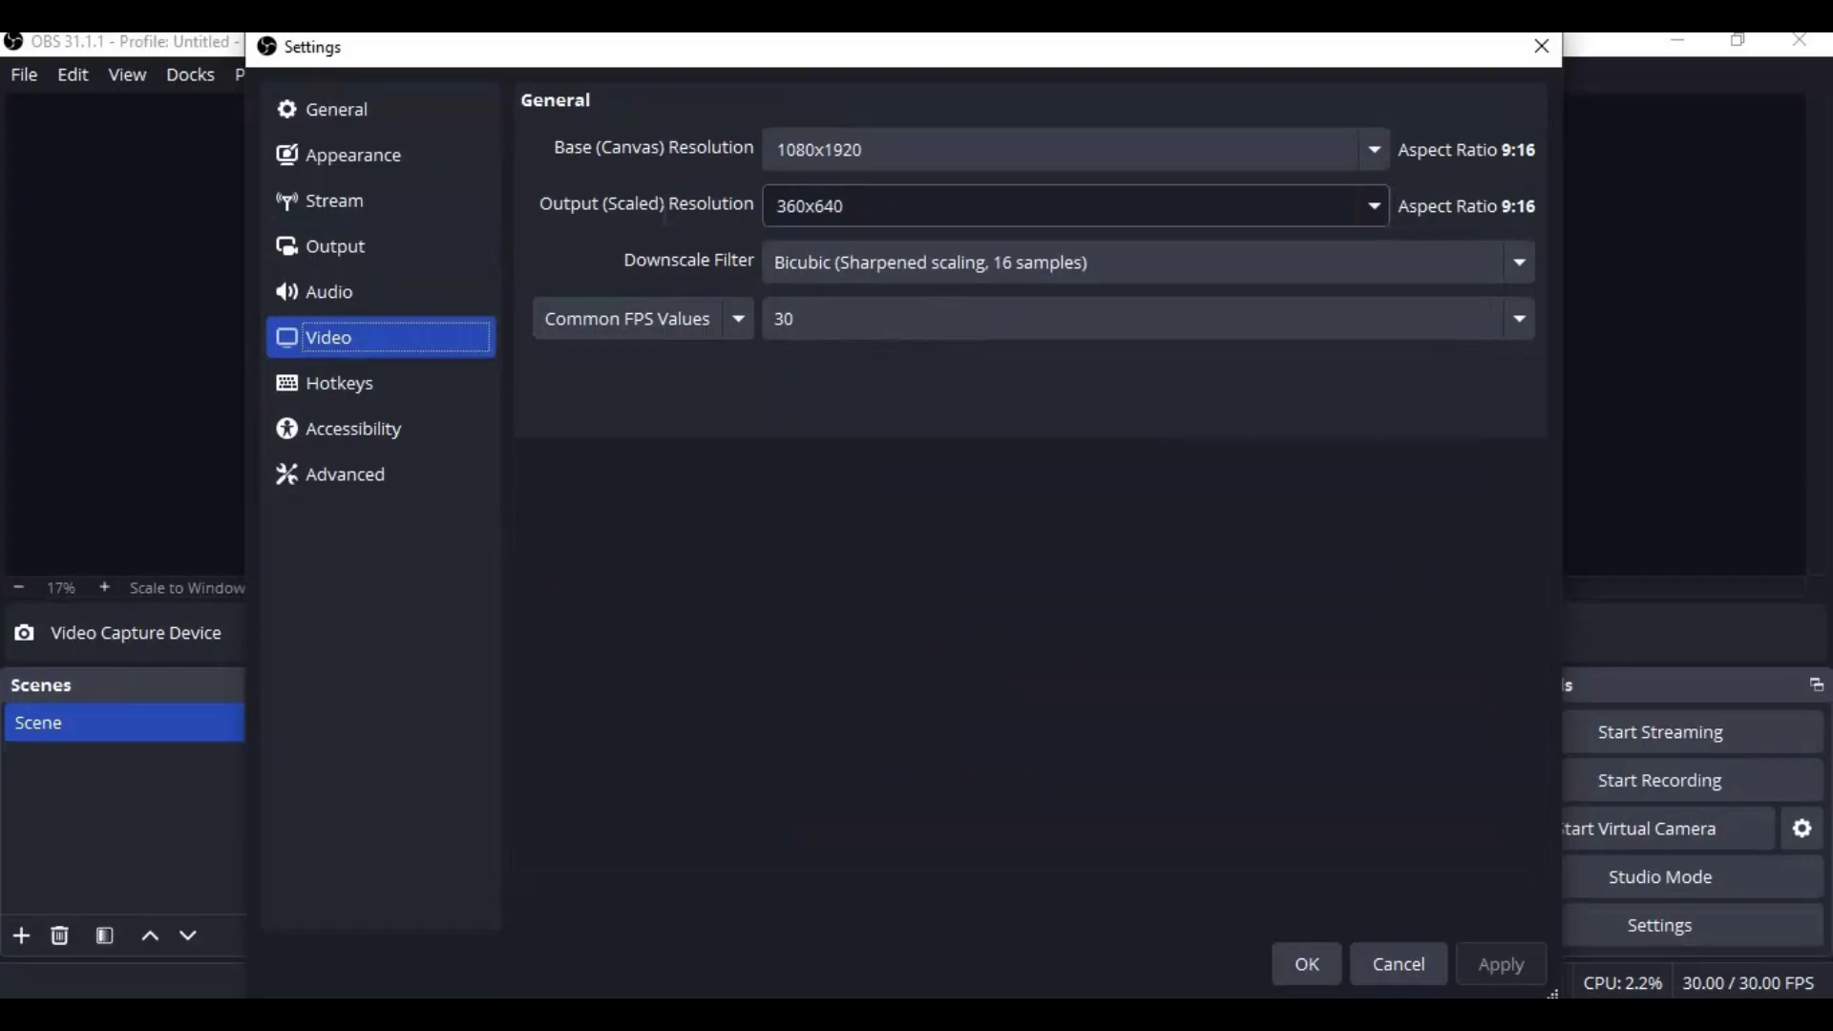
double_click(810, 207)
text(1080x1)
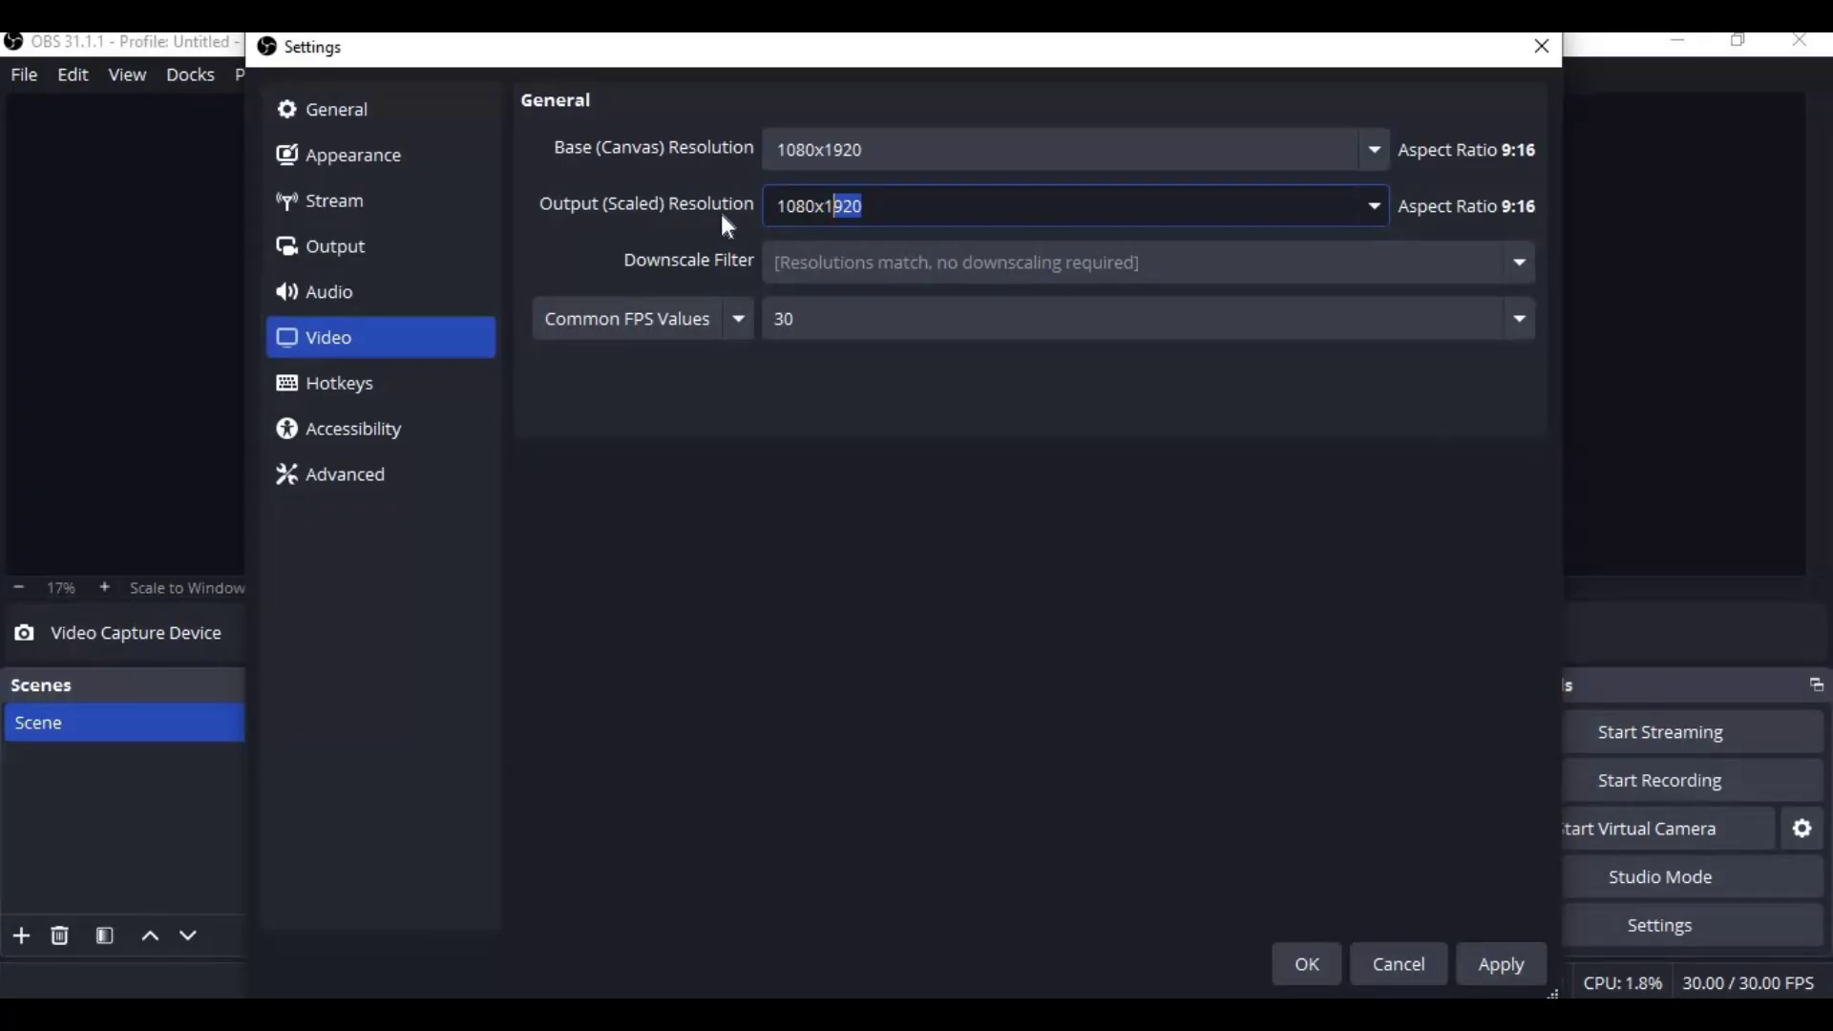
text(920)
click(1488, 967)
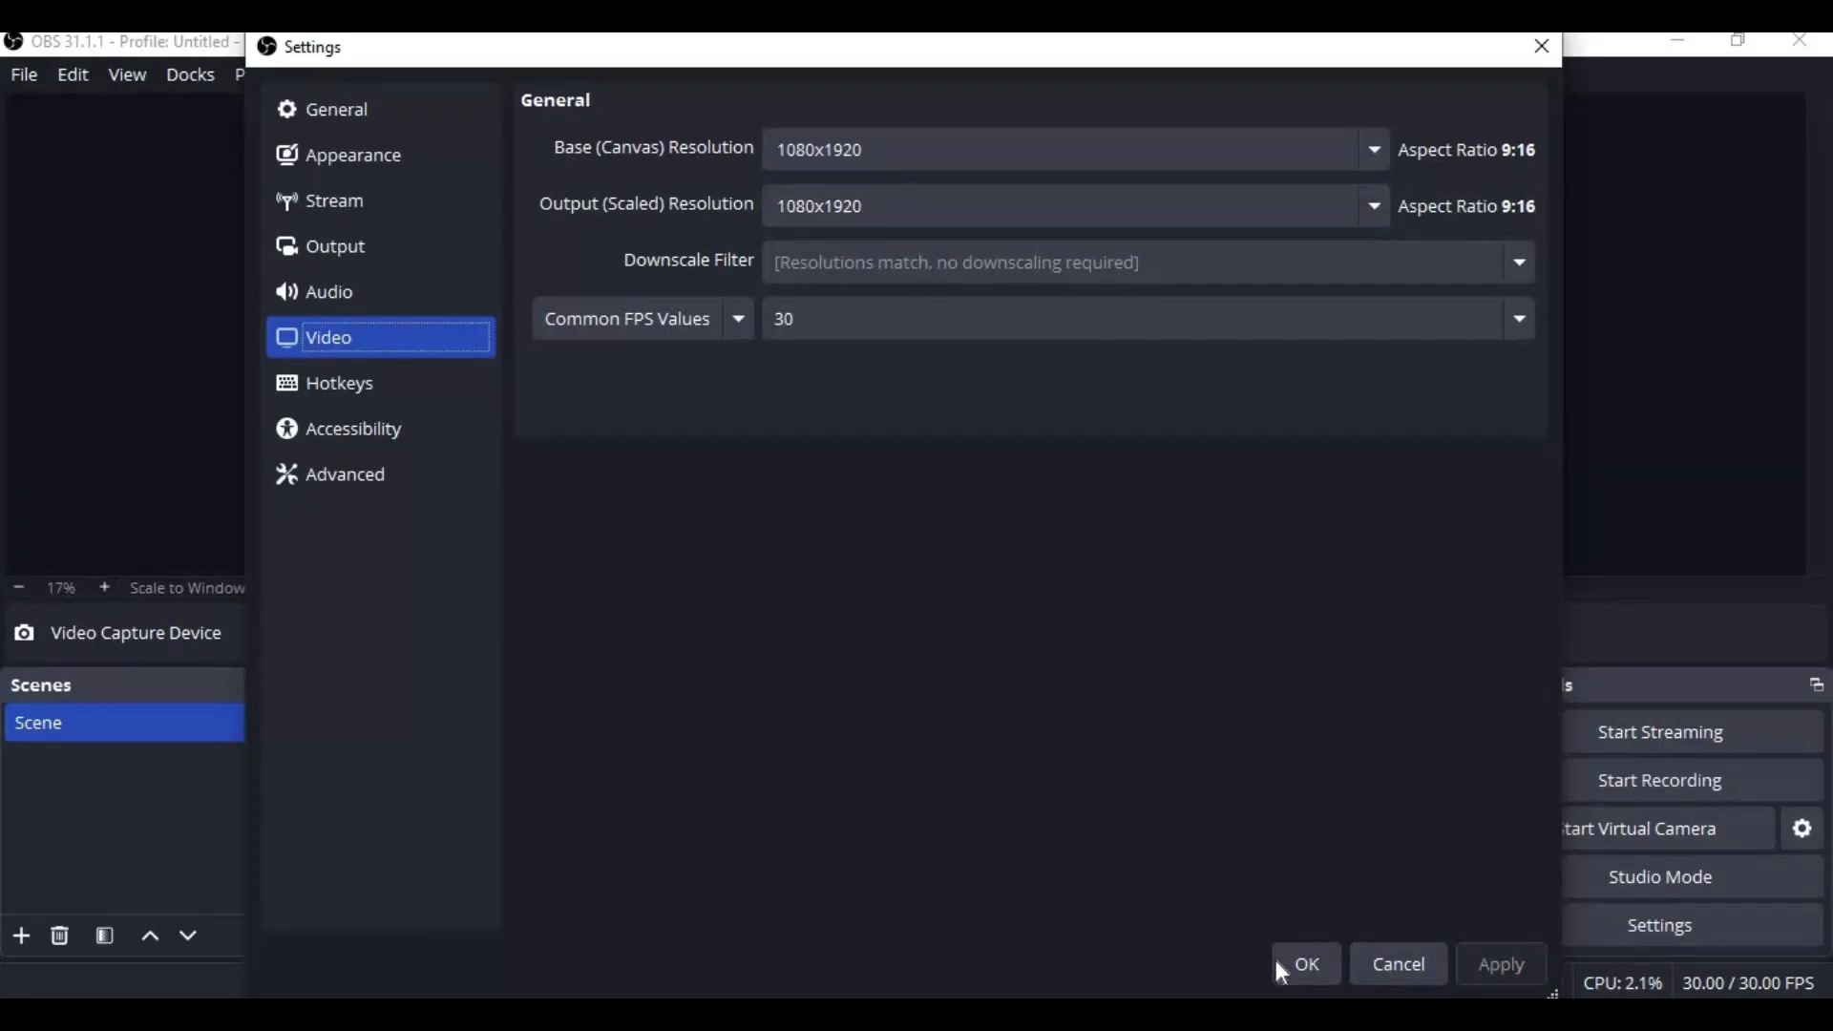
click(1299, 968)
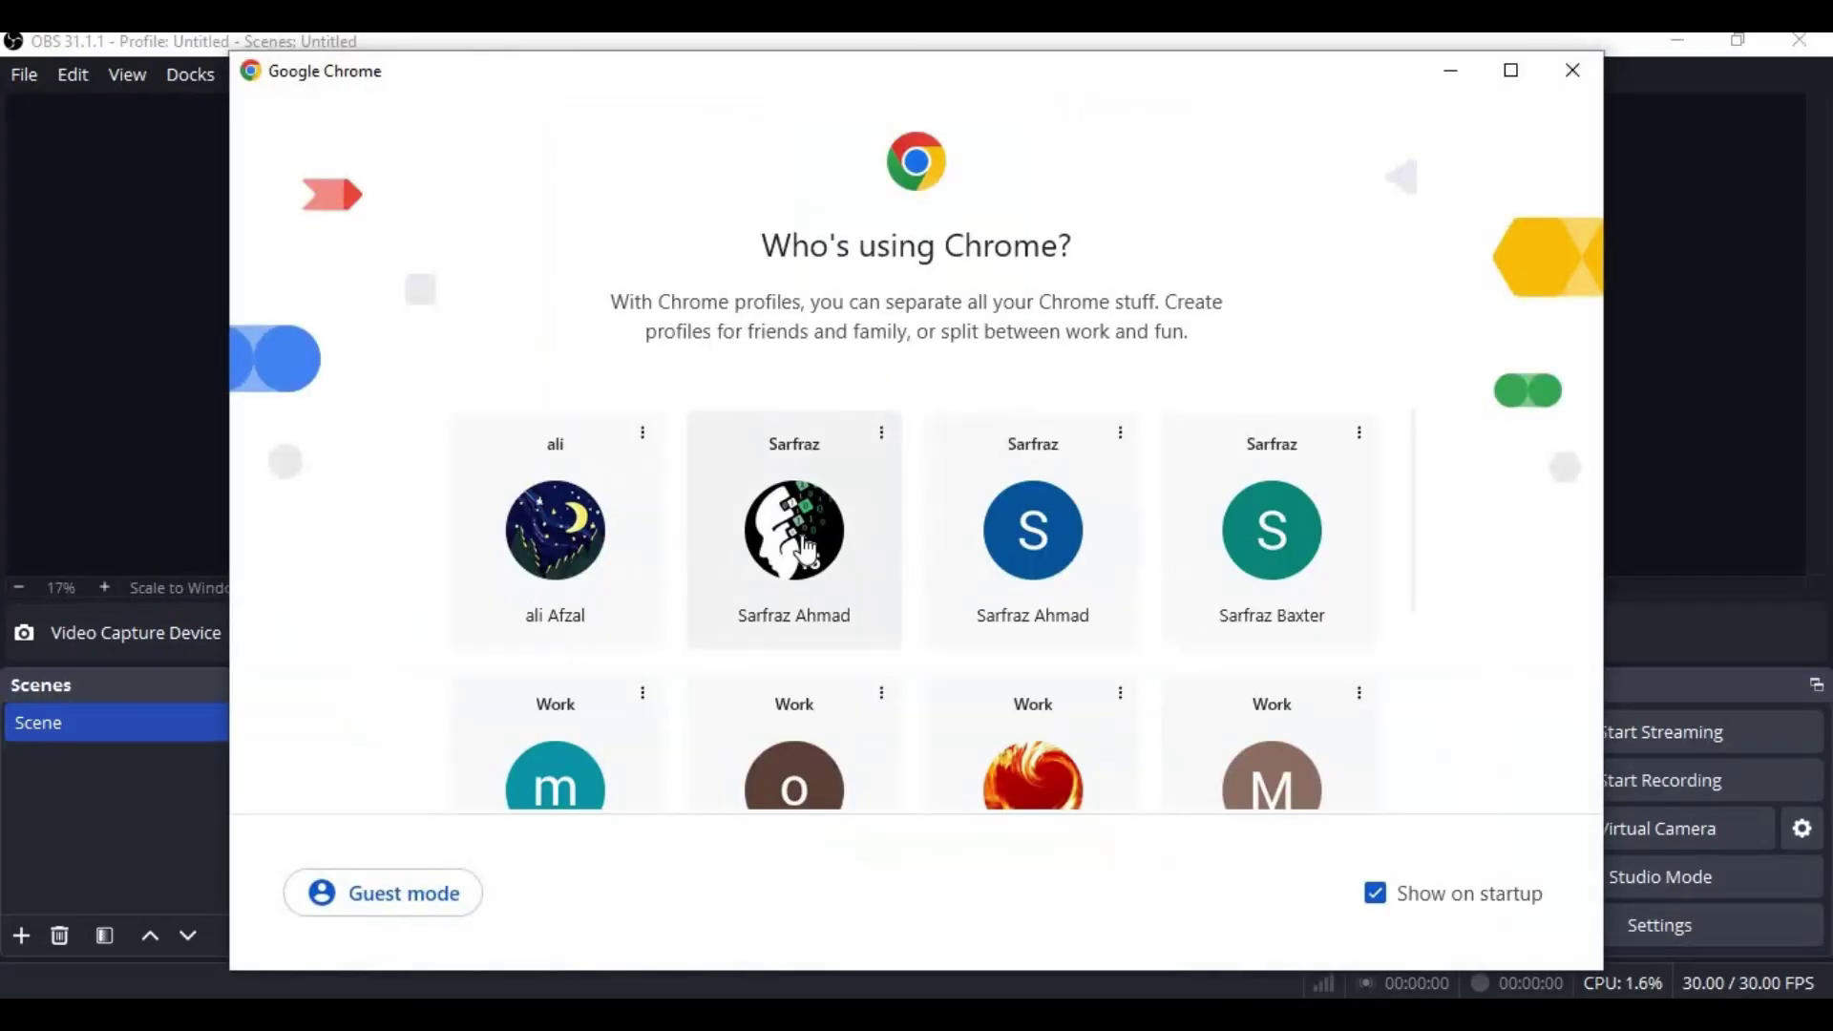
- Start an Instagram video call with camera access allowed this time, then return to OBS
click(797, 544)
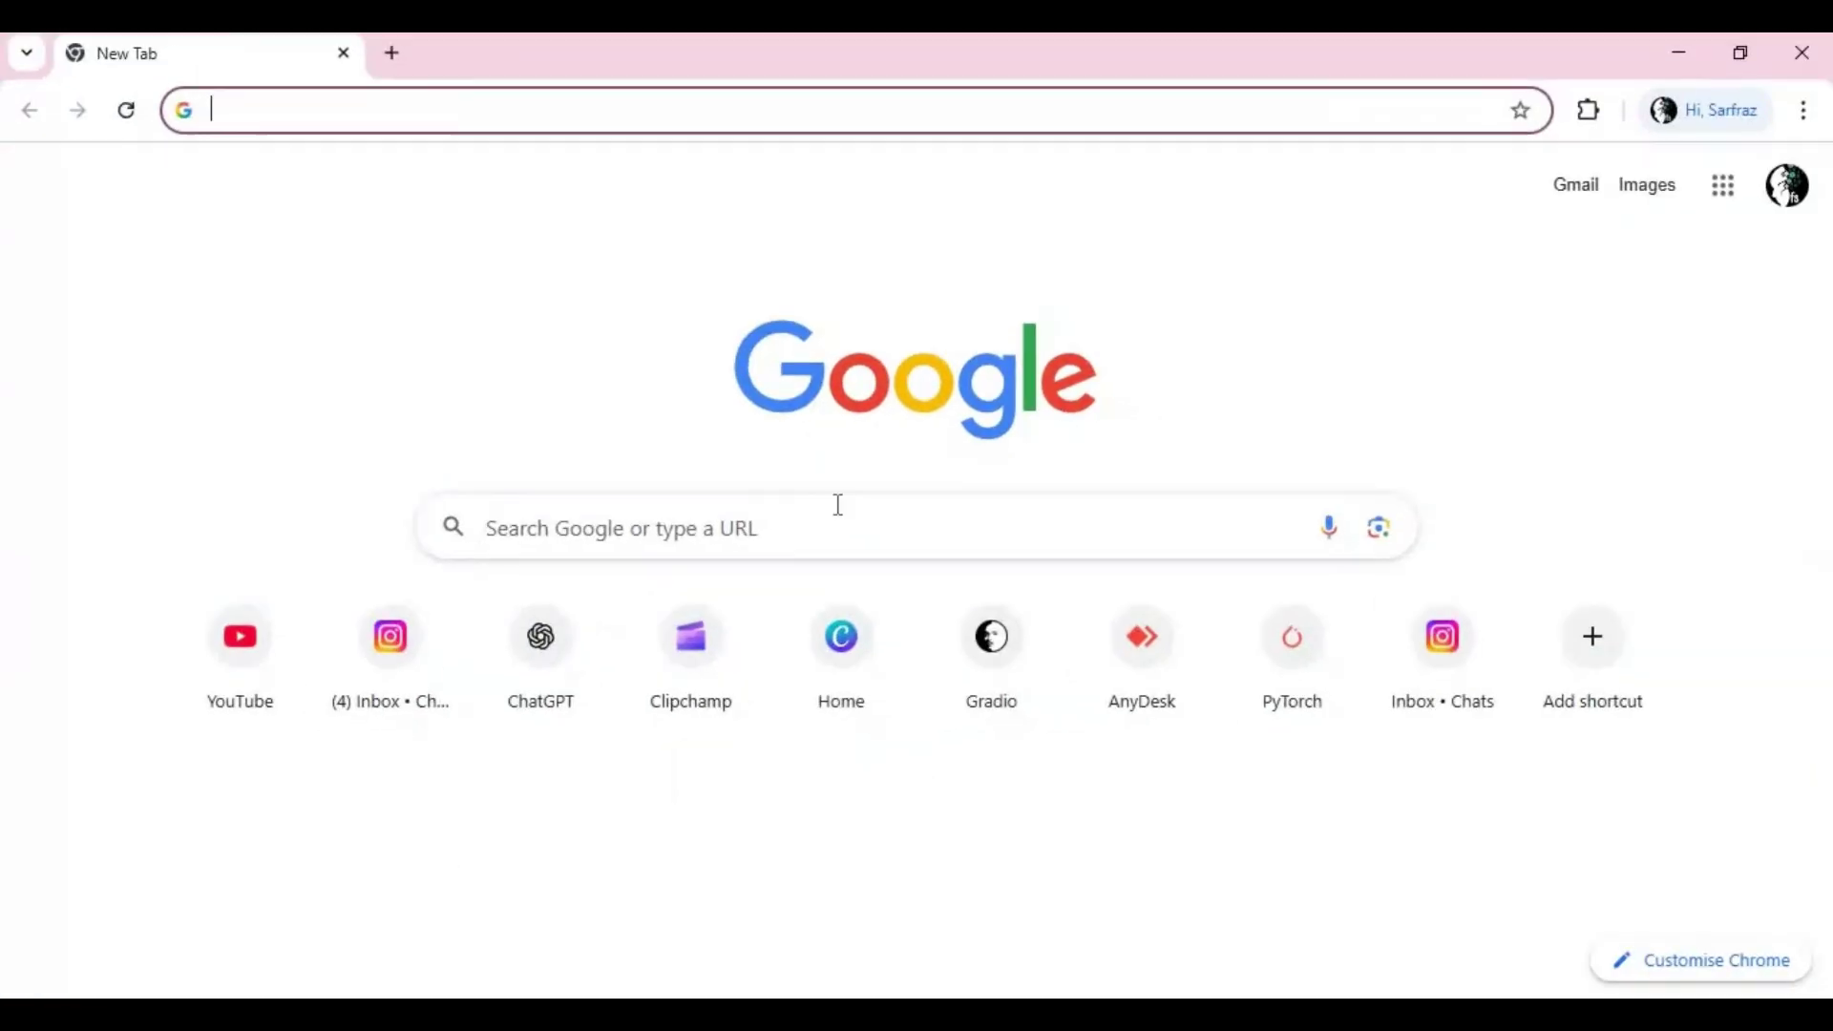
click(430, 695)
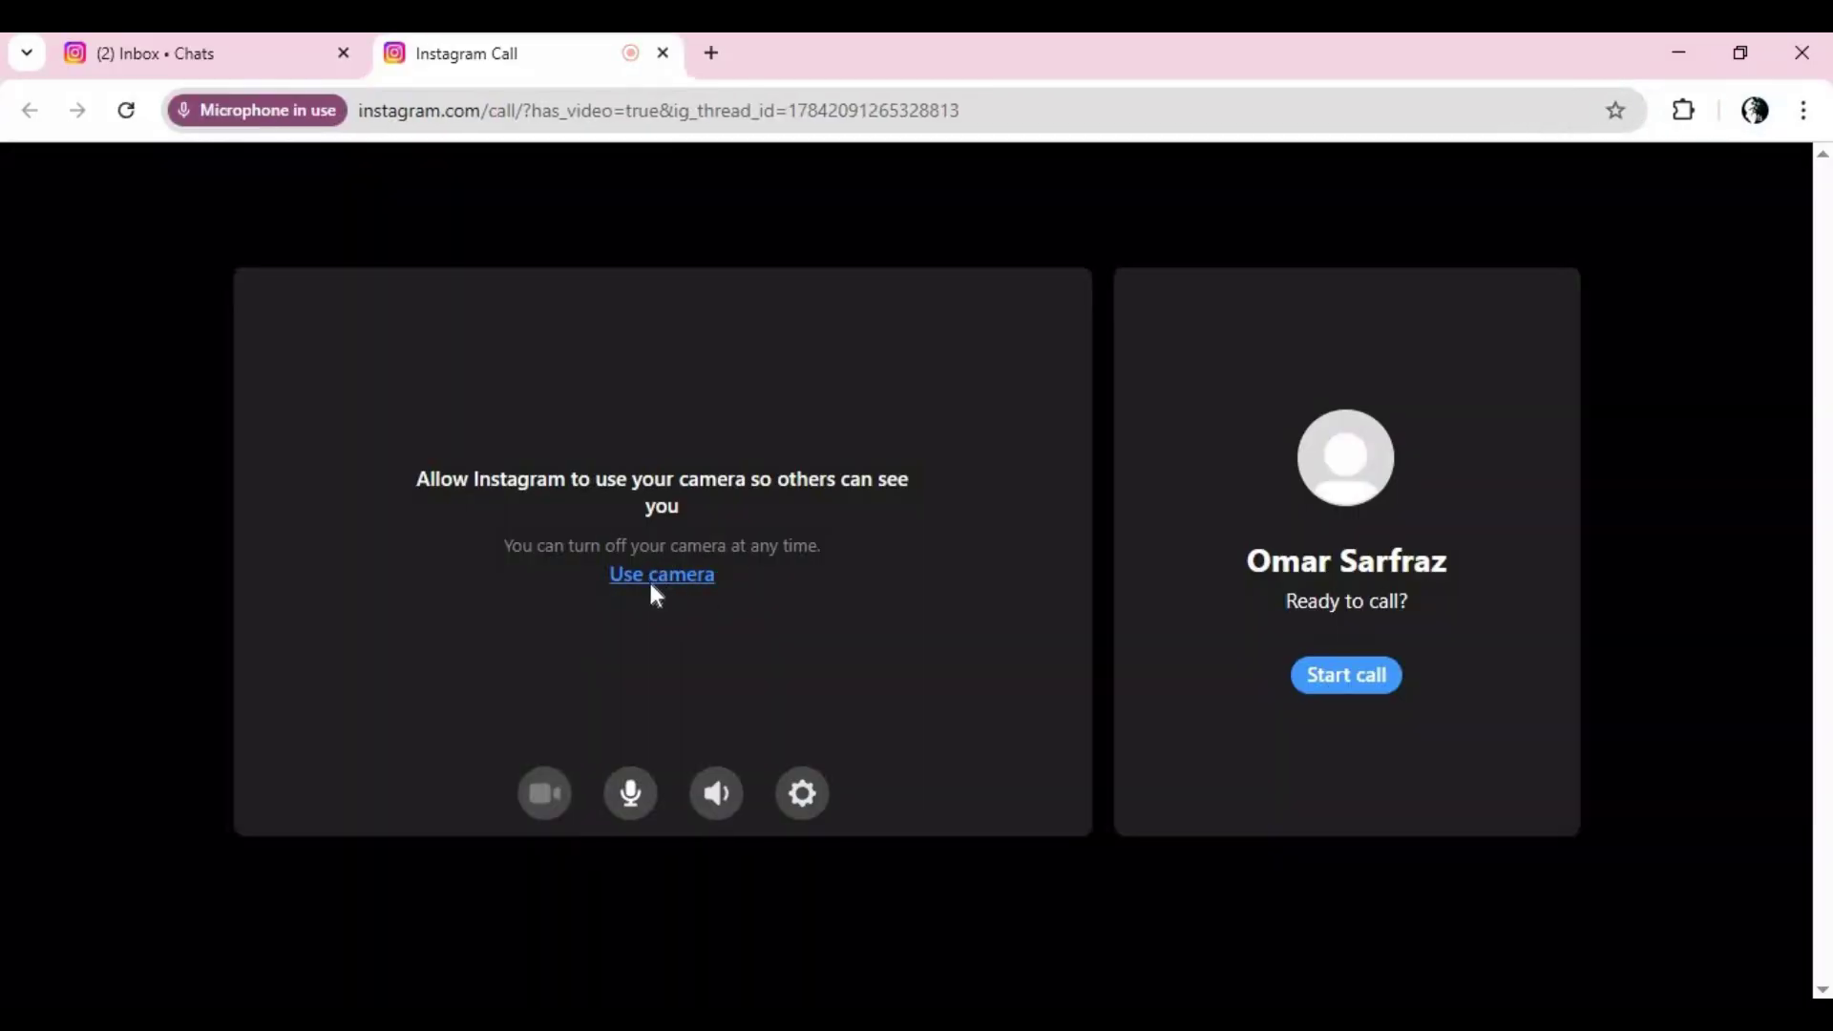
click(659, 580)
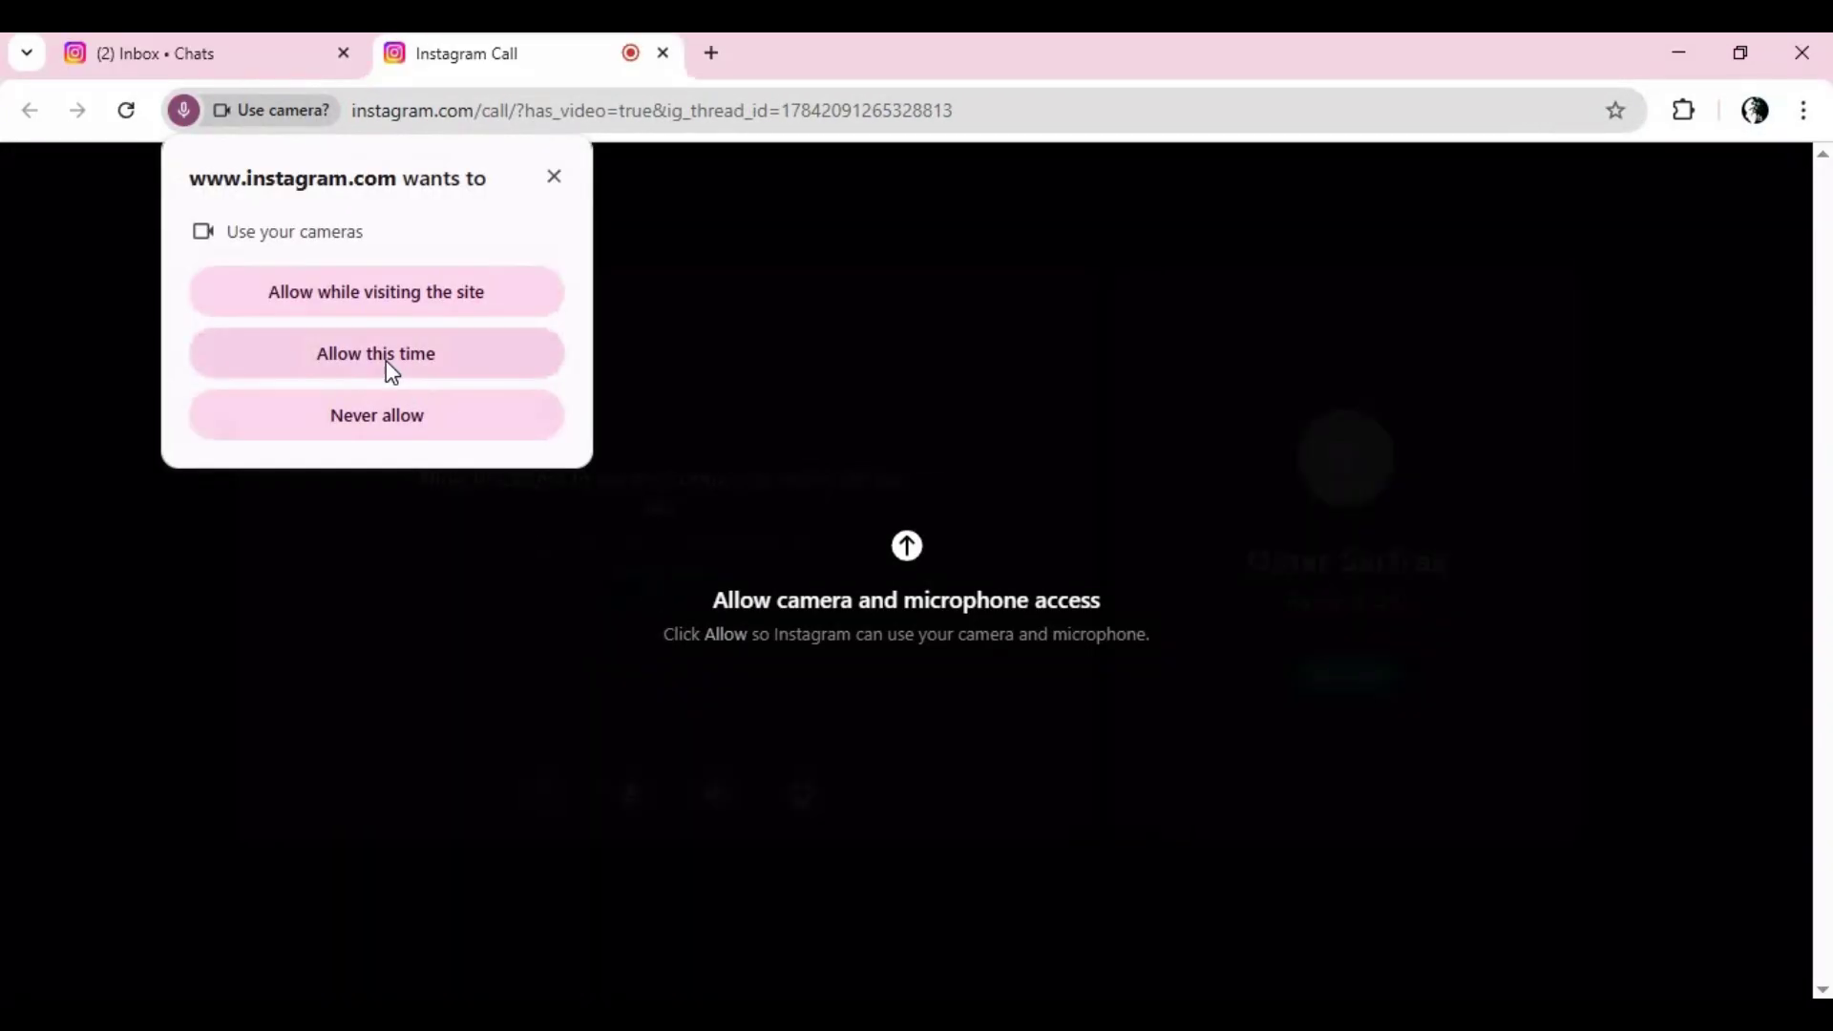
click(380, 360)
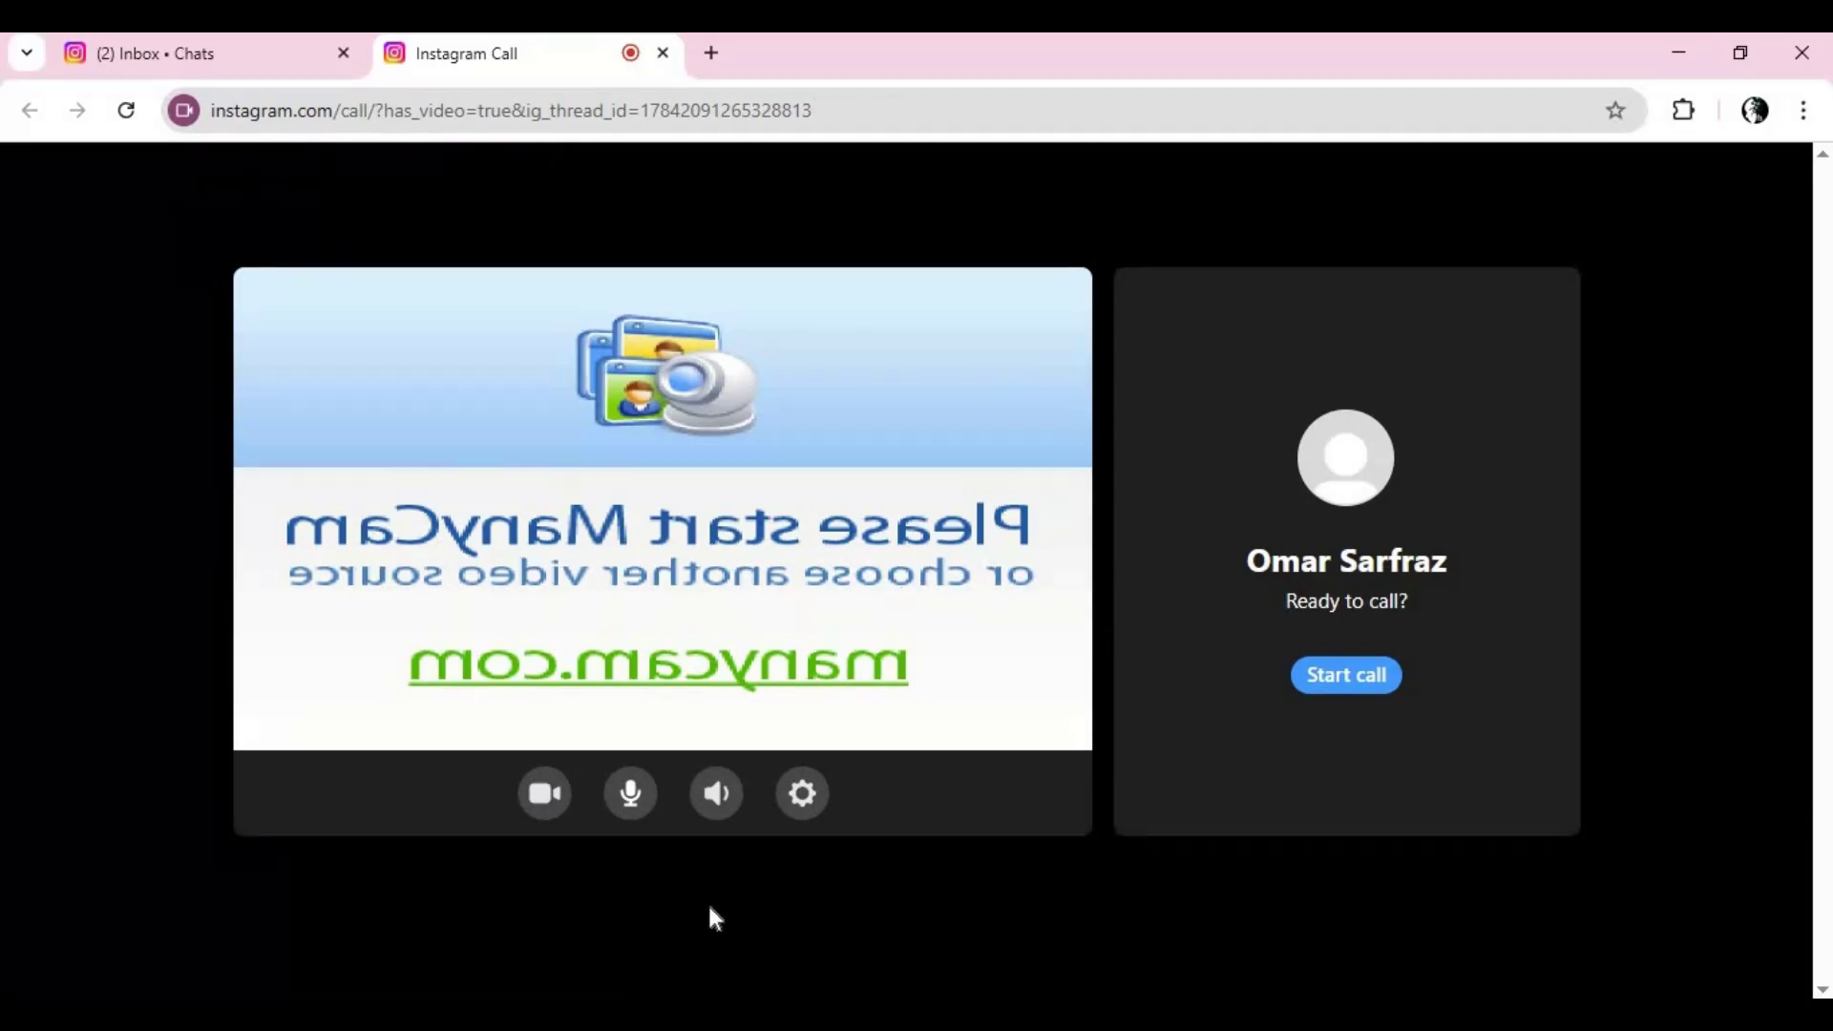
key(alt+Tab)
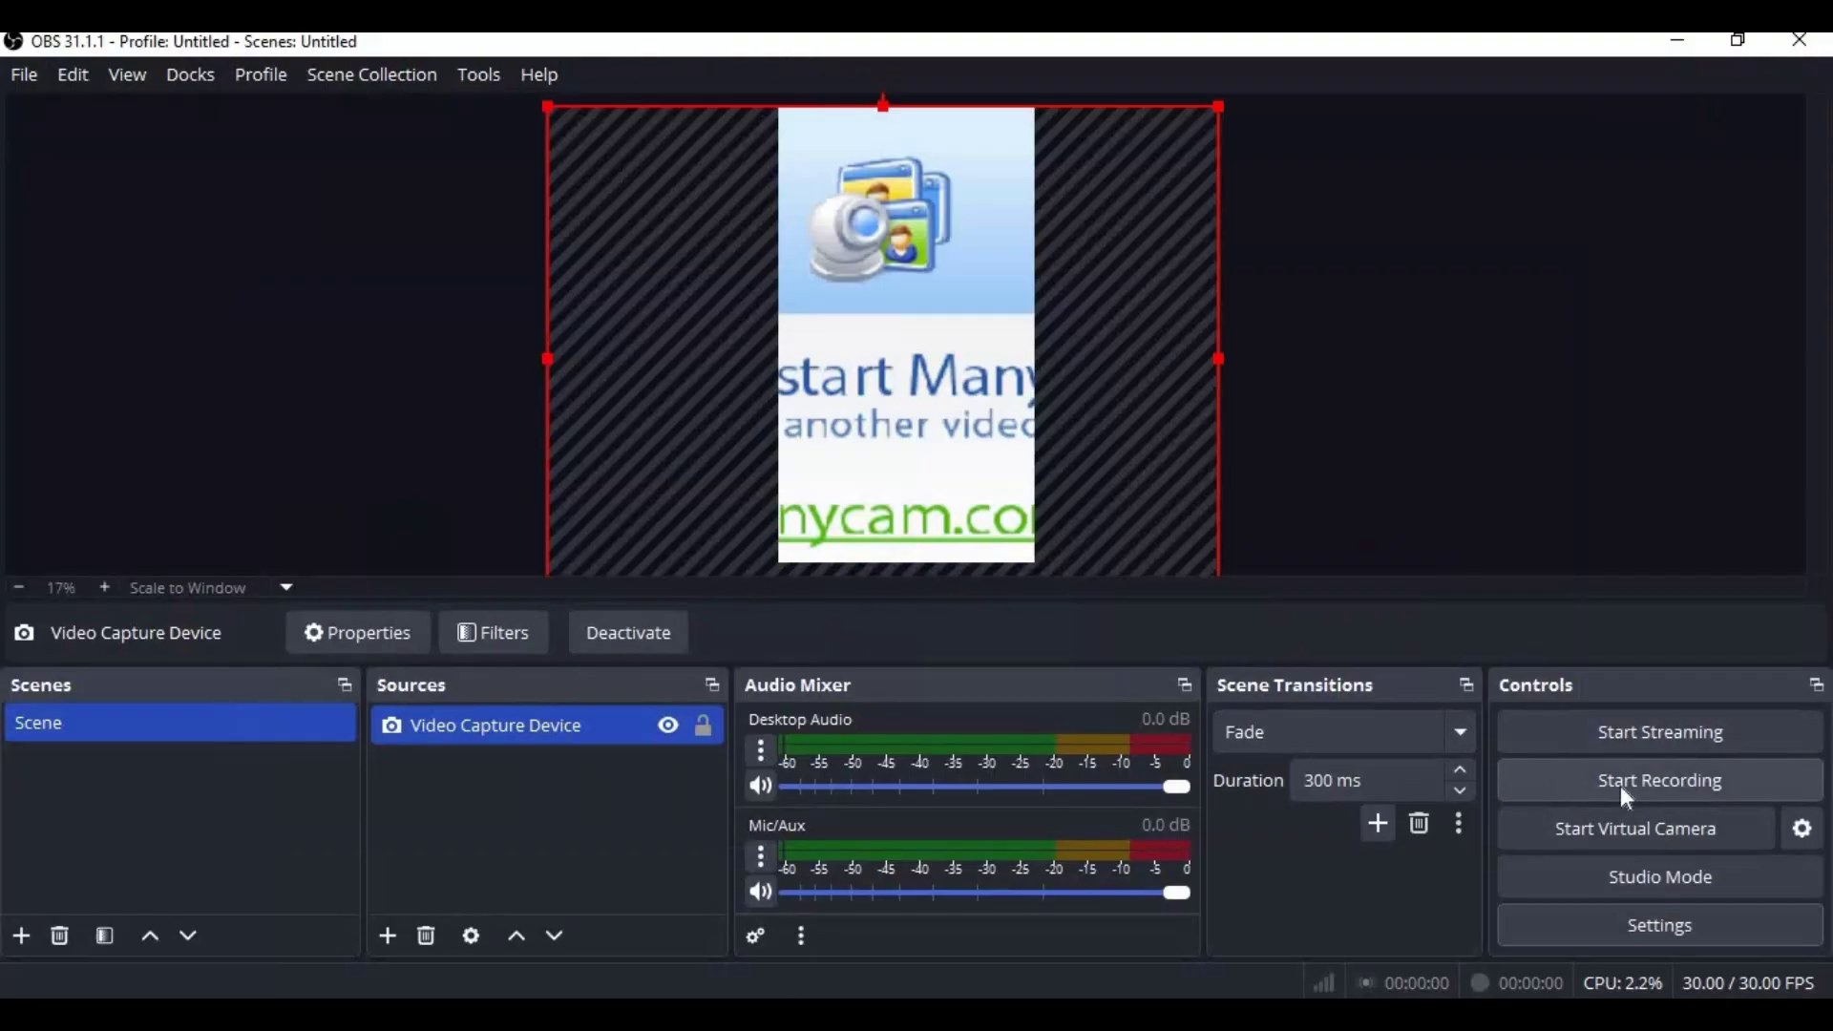
- Start OBS's virtual camera and select OBS Virtual Camera as the Instagram call's camera
click(1697, 848)
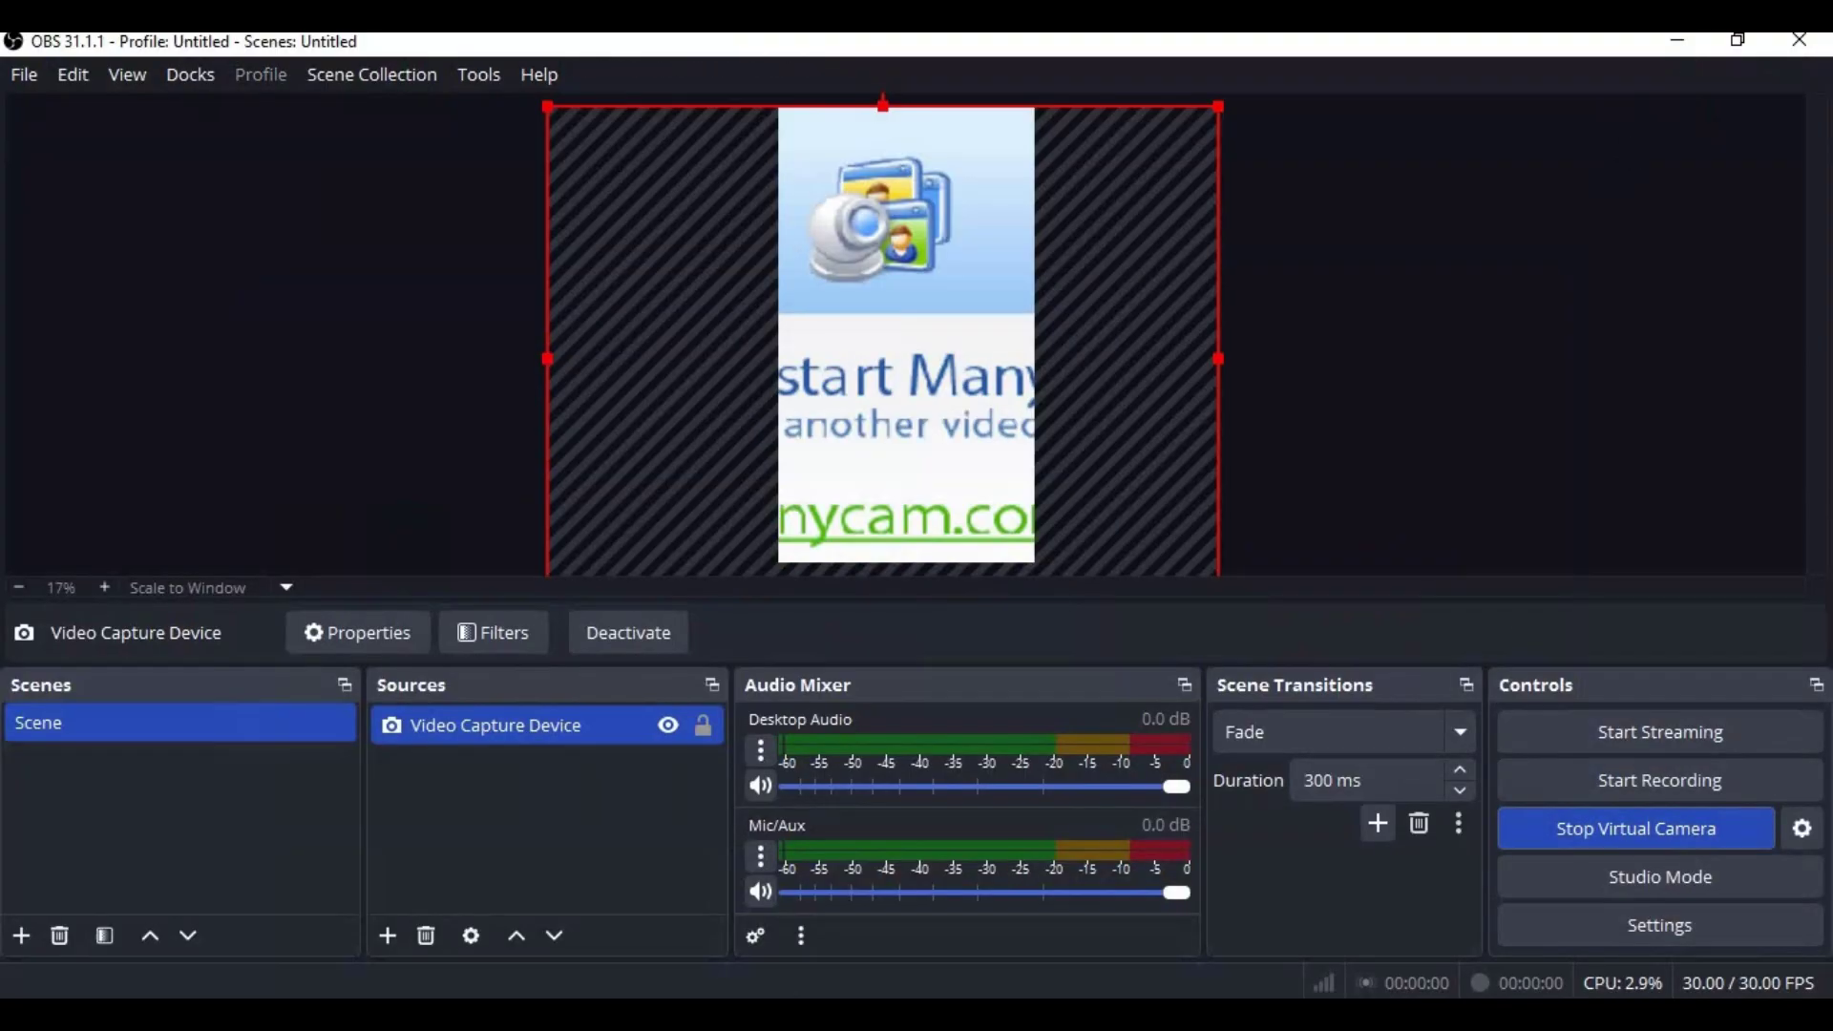
click(1678, 46)
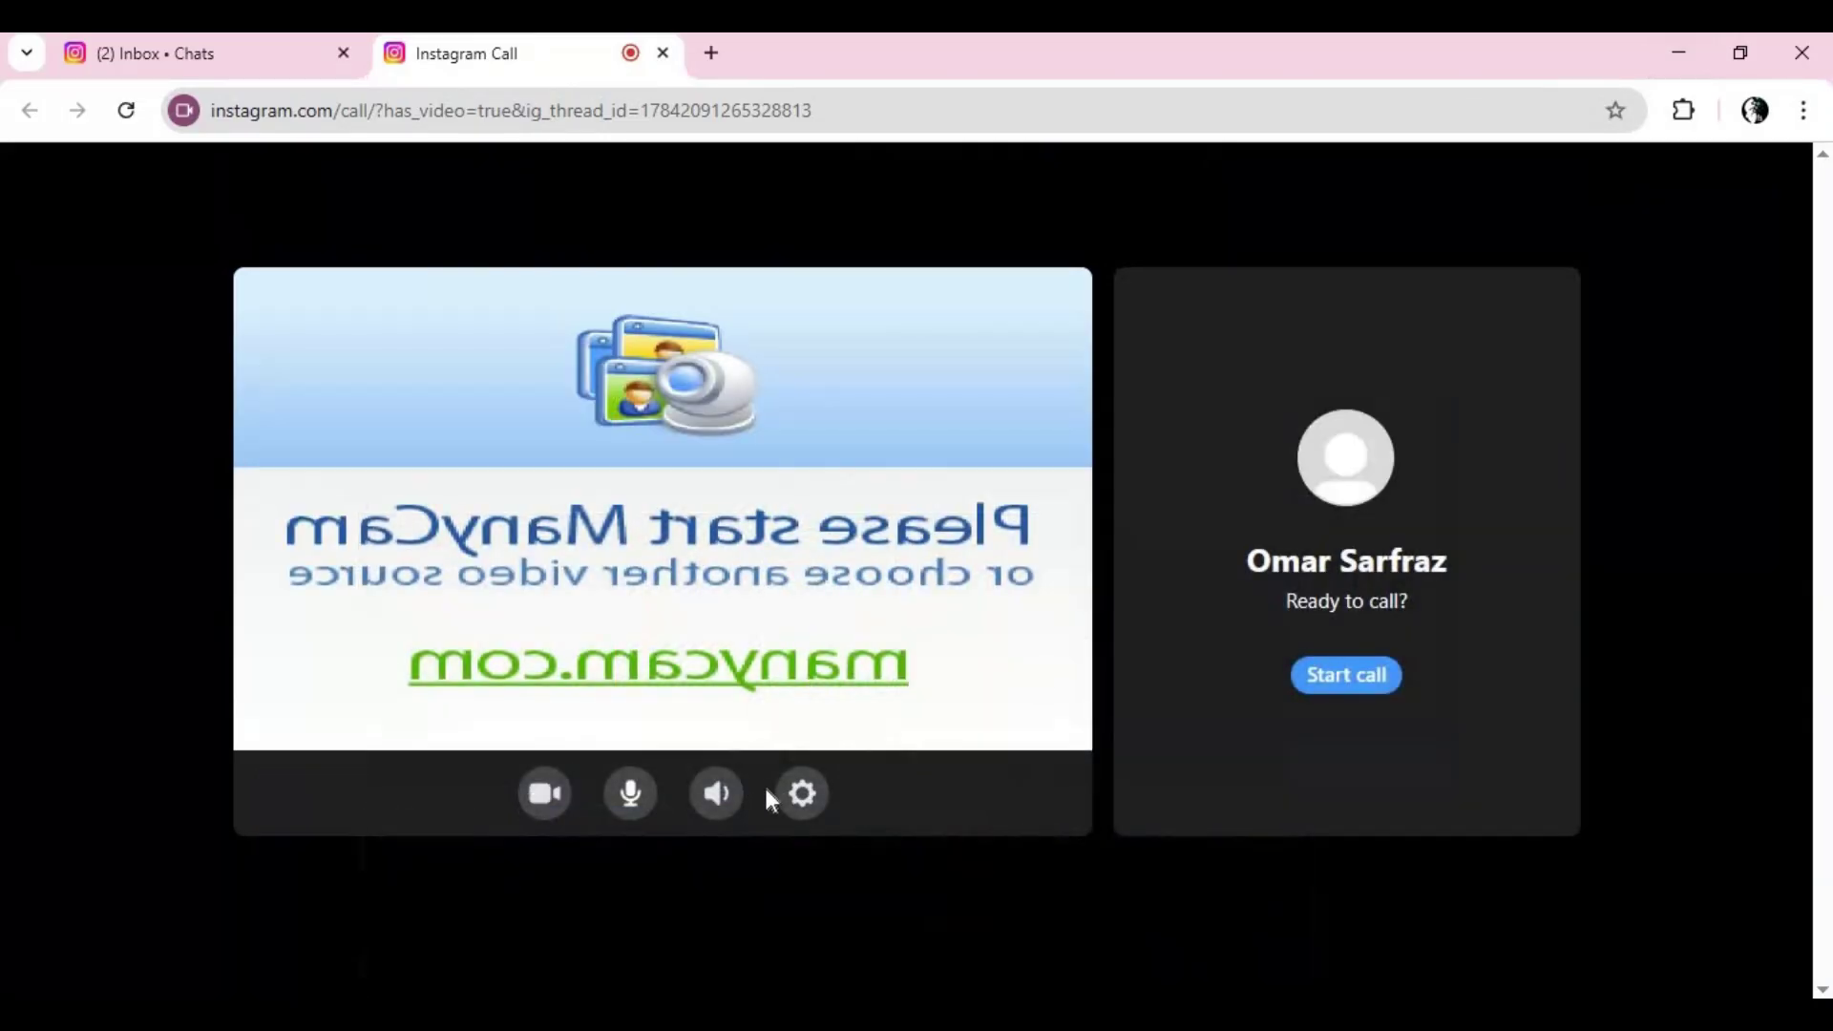
click(813, 803)
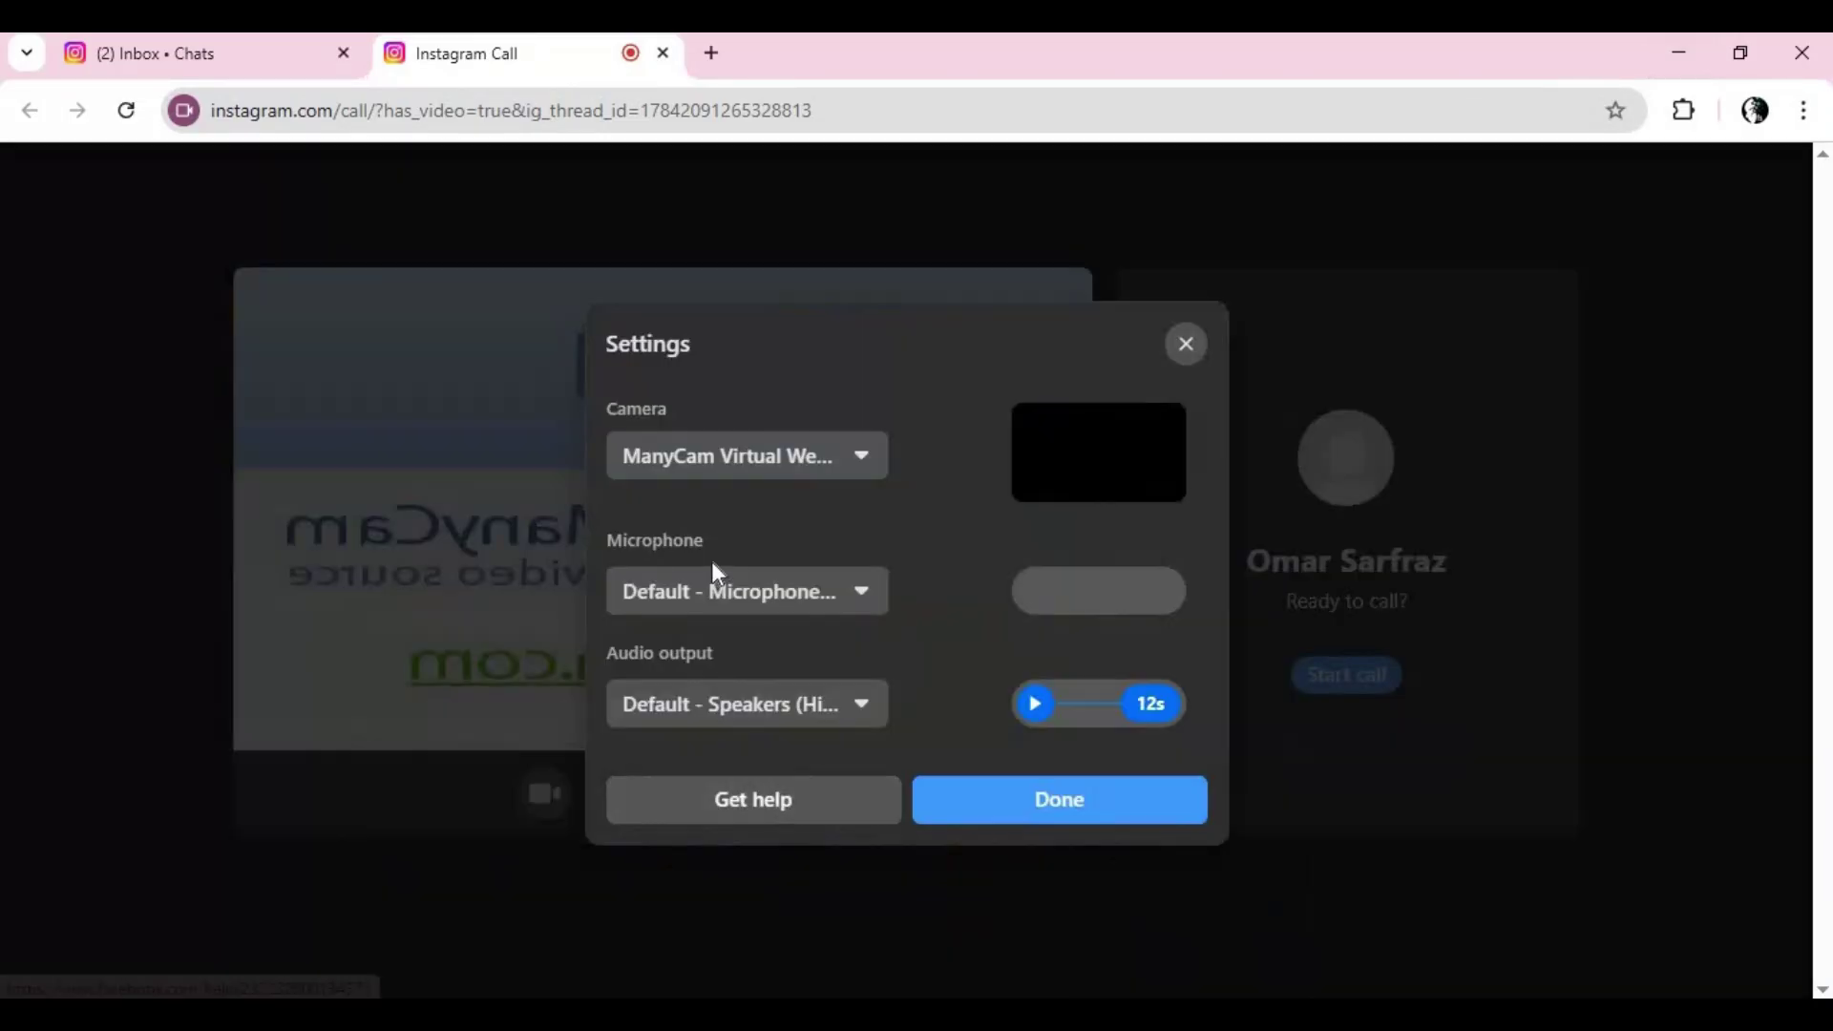
click(748, 476)
click(656, 585)
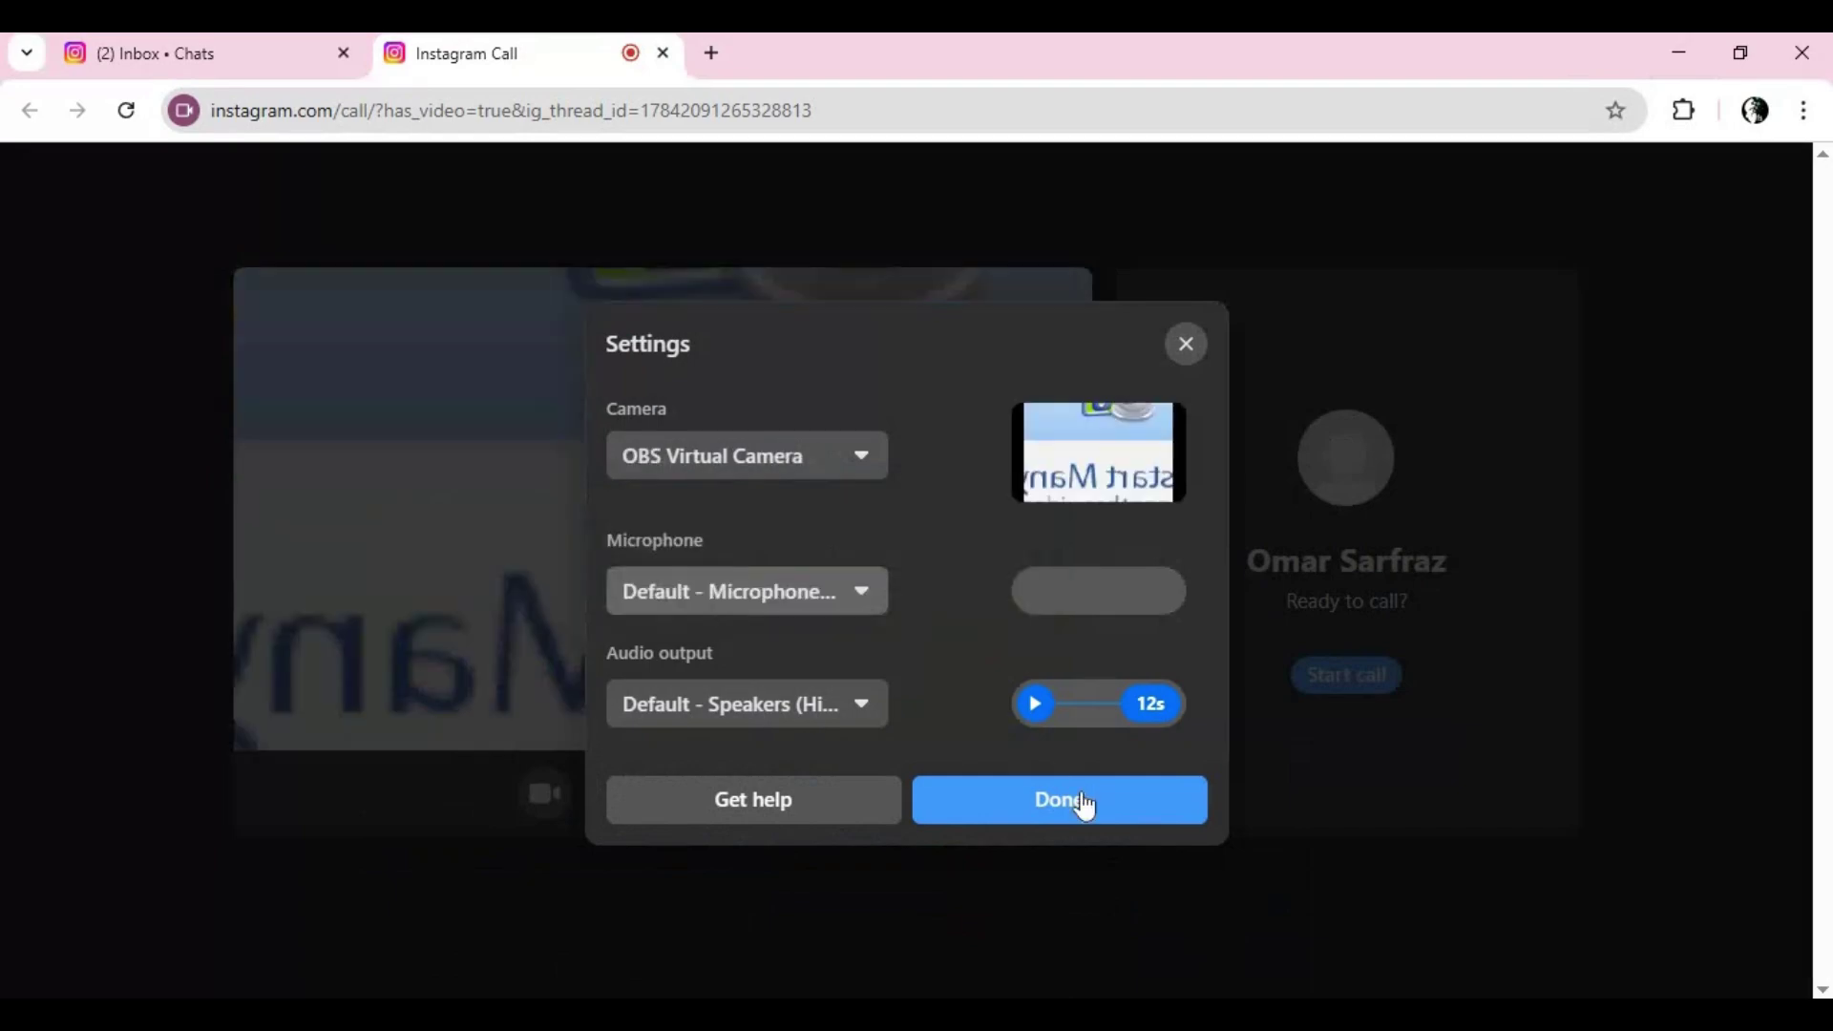
click(1073, 804)
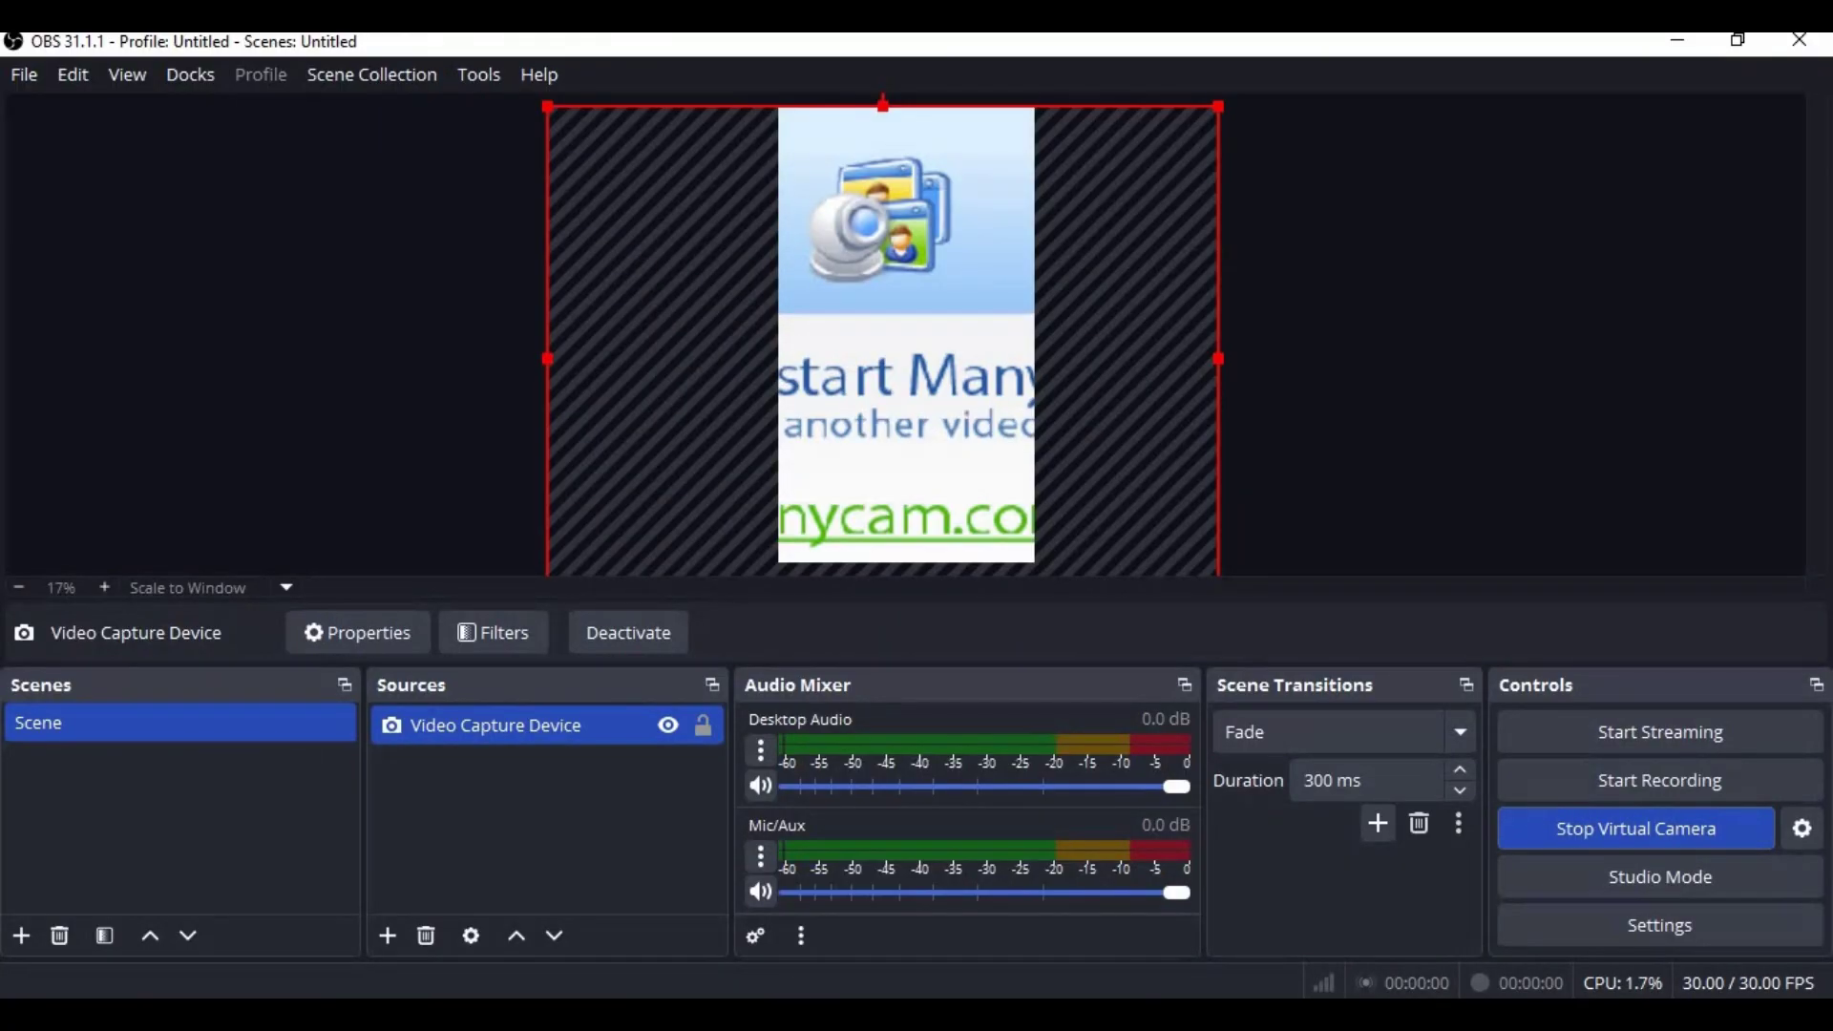
click(1575, 824)
click(1673, 846)
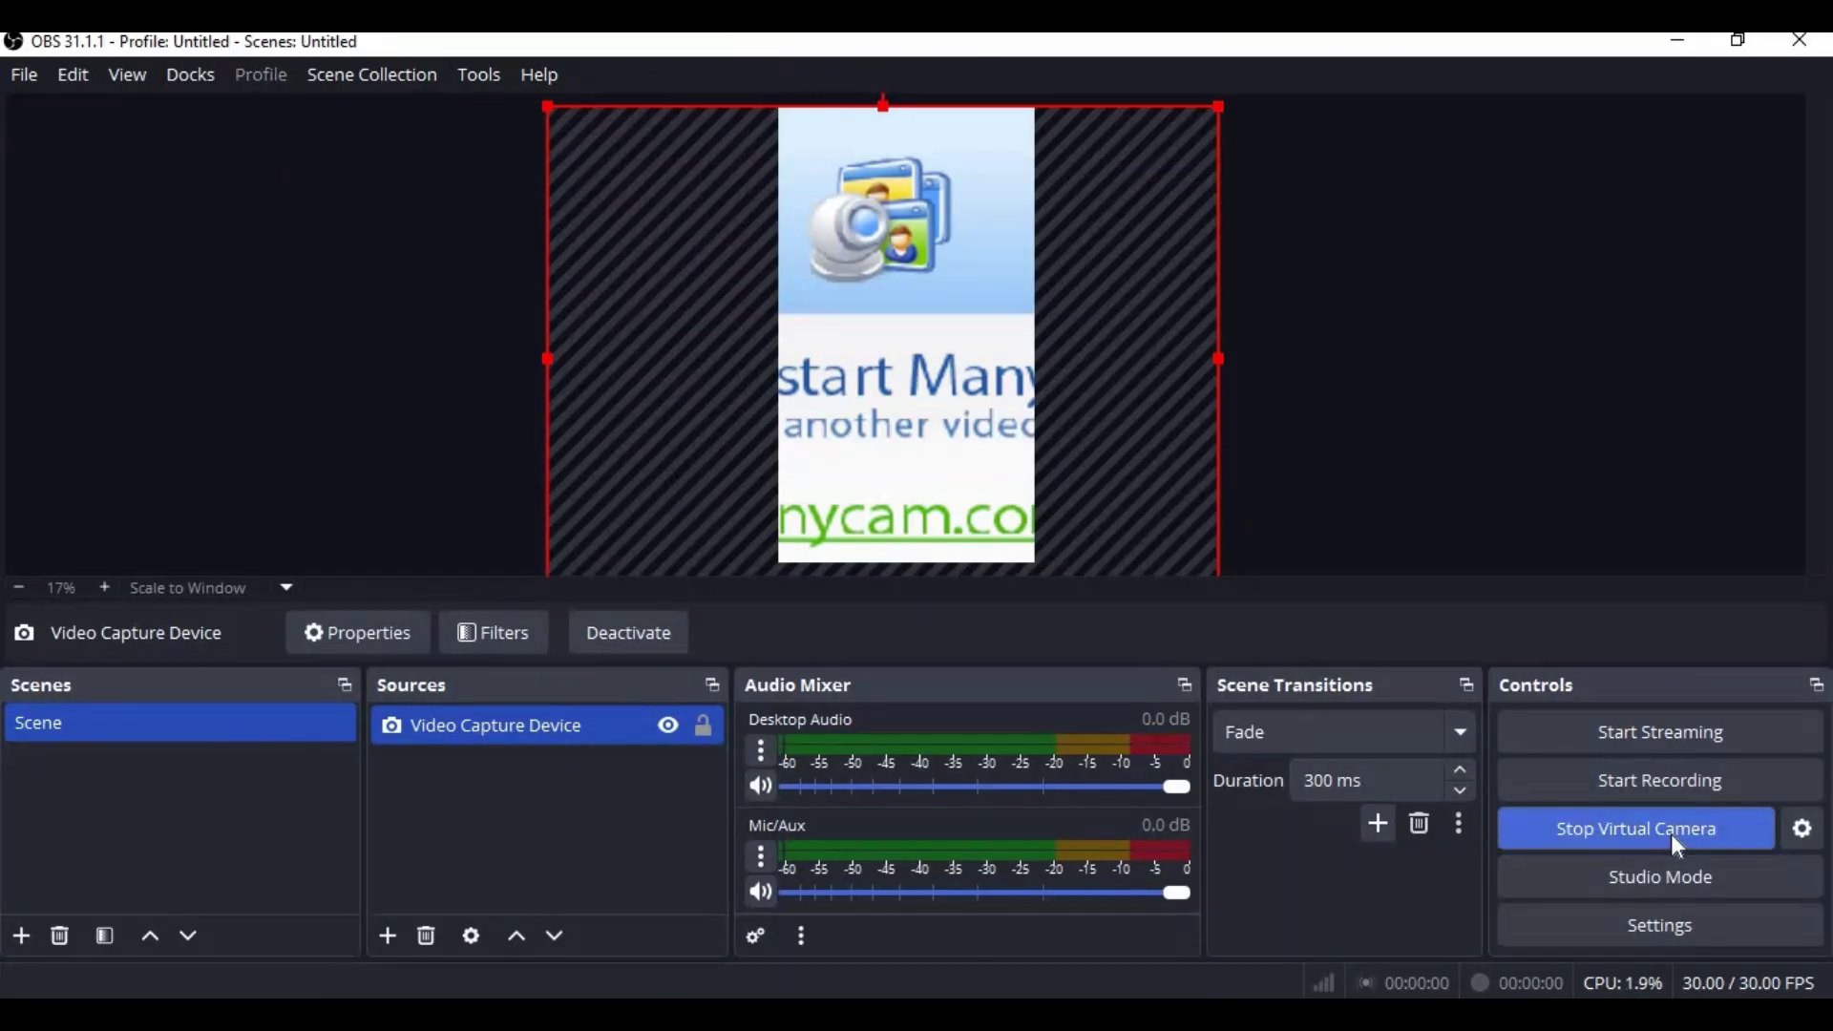